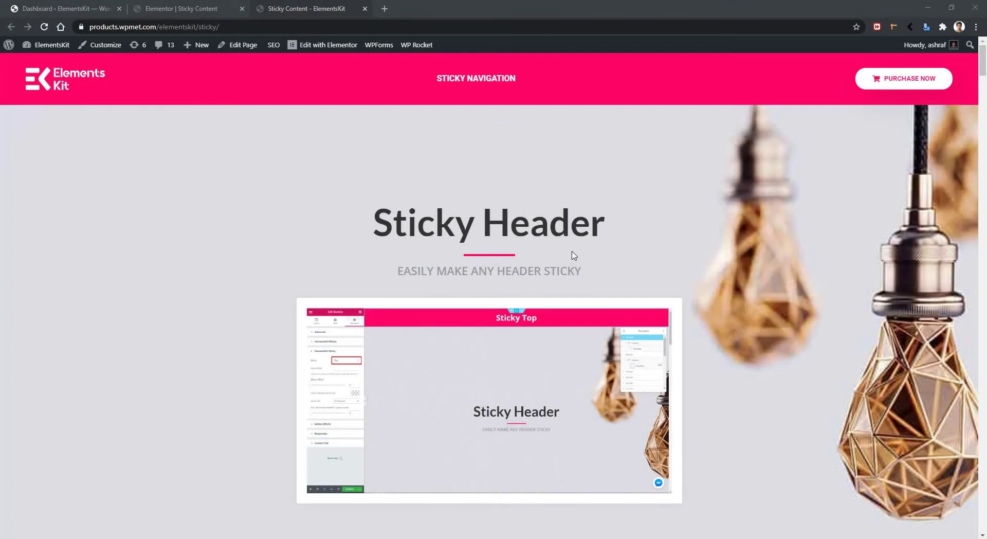
Step: Examine the demo page's sticky header, sticky column and Sticky Feature sections while scrolling
scroll(574, 255, down, 15)
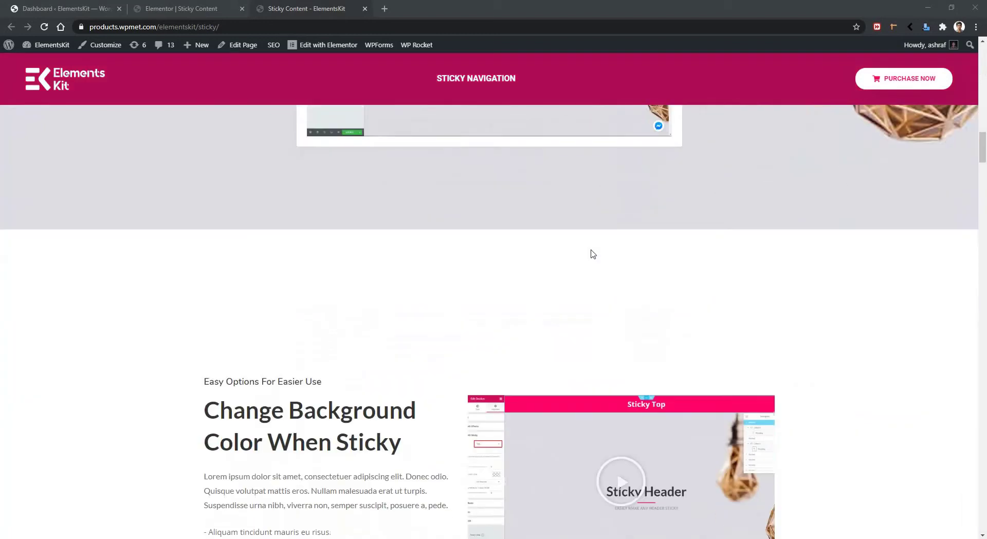
scroll(593, 254, down, 4)
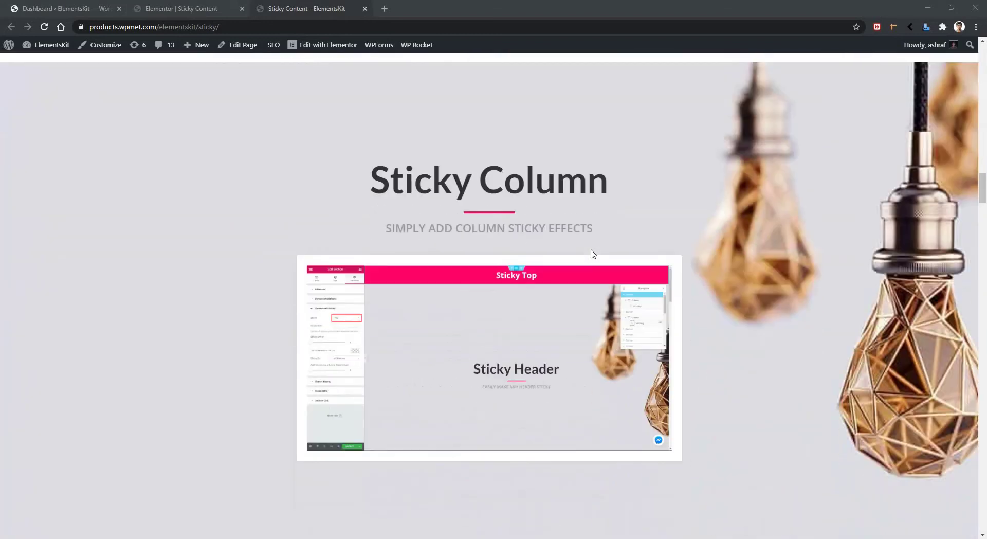
scroll(593, 254, down, 7)
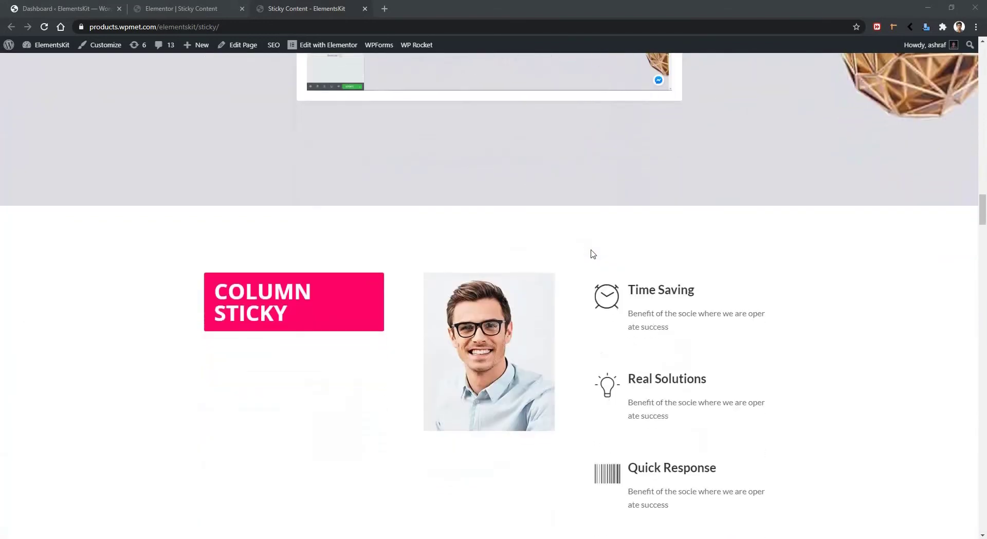
scroll(589, 253, down, 2)
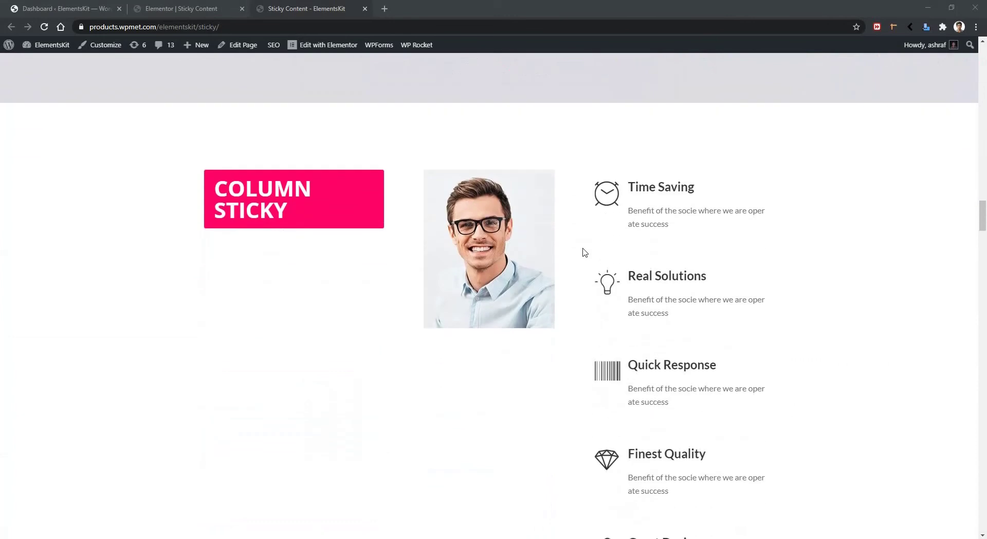
scroll(584, 252, down, 4)
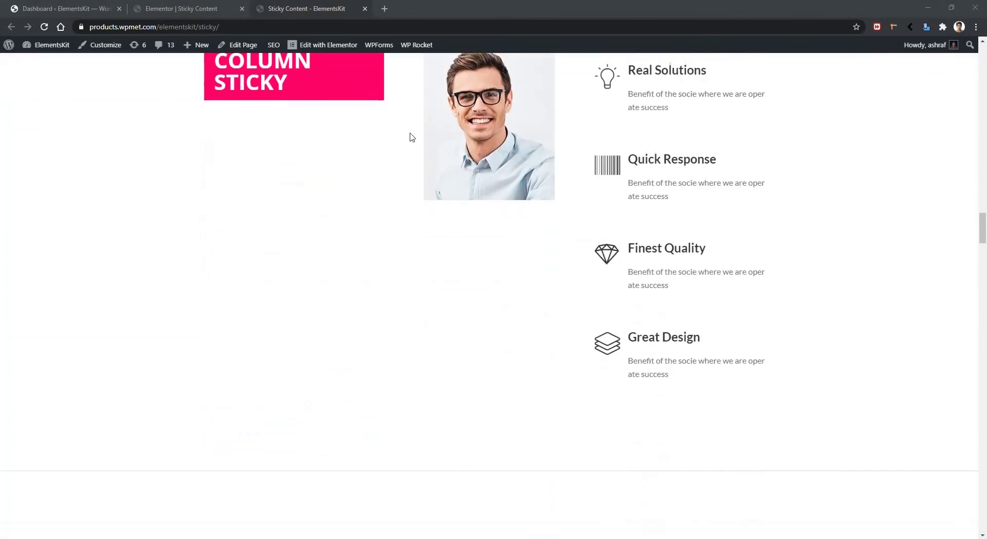
scroll(614, 194, down, 6)
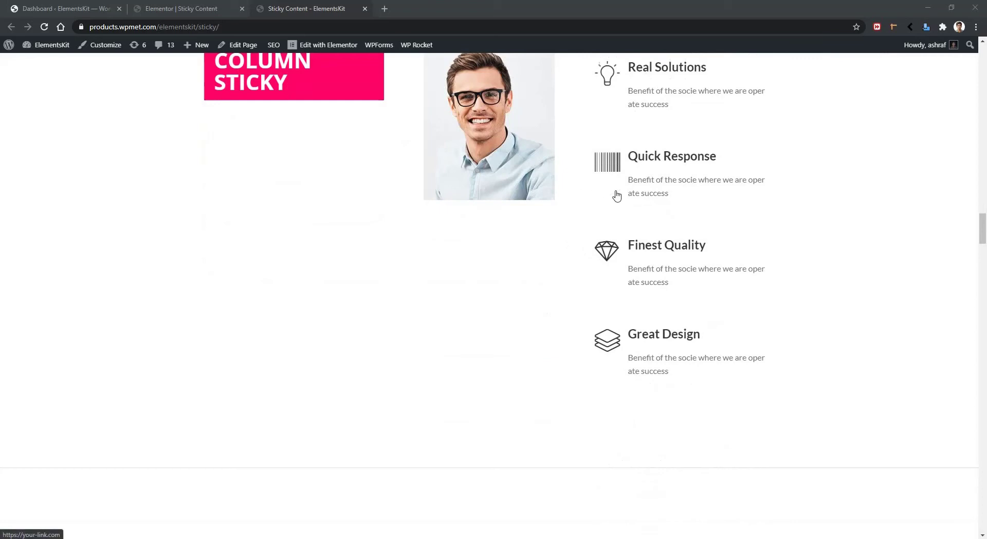
scroll(617, 196, up, 12)
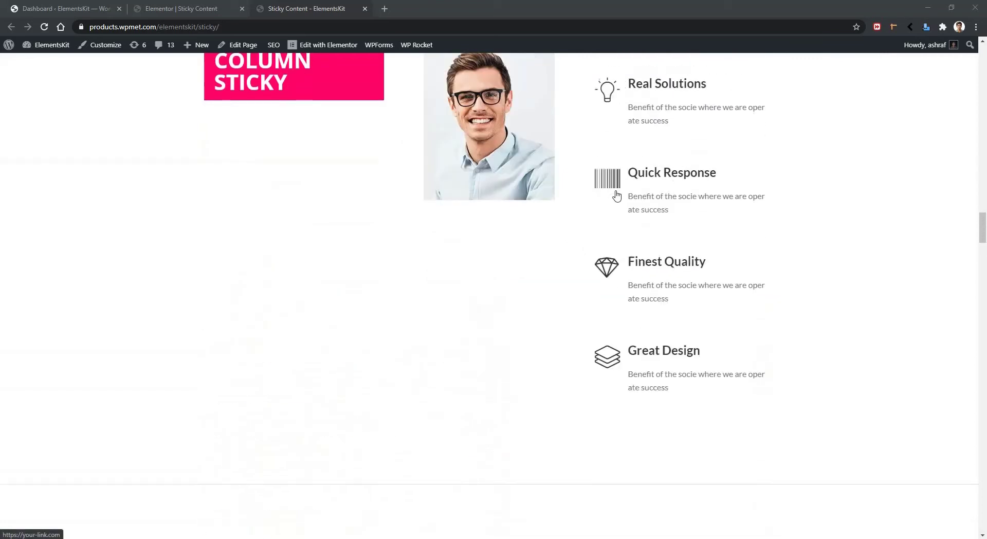
scroll(617, 196, down, 5)
scroll(617, 196, down, 6)
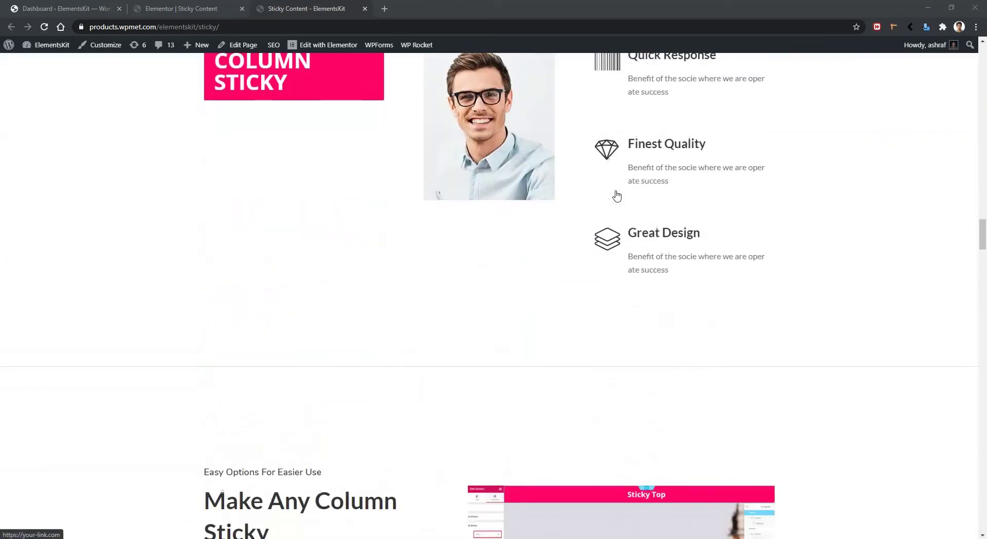
scroll(617, 196, down, 12)
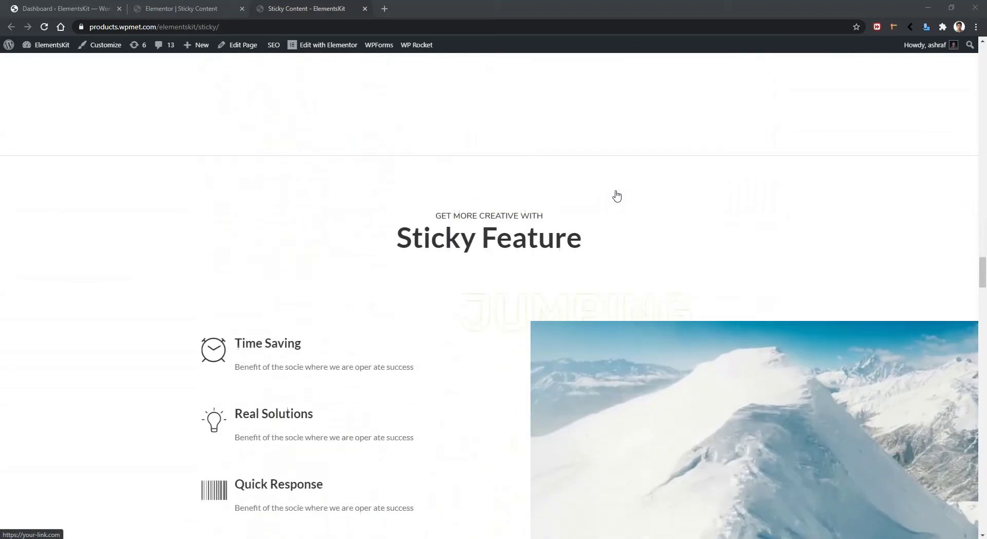
scroll(617, 196, down, 15)
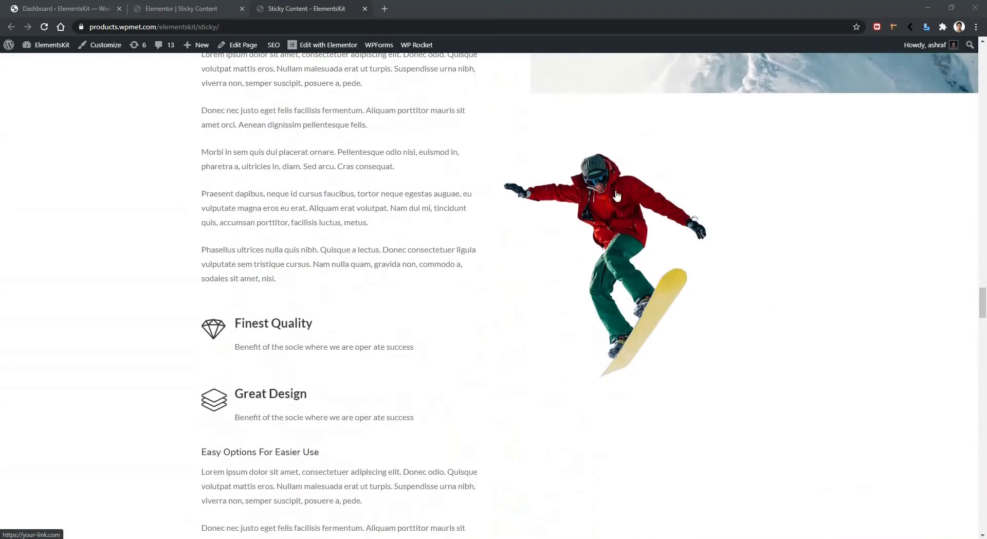
scroll(617, 196, up, 6)
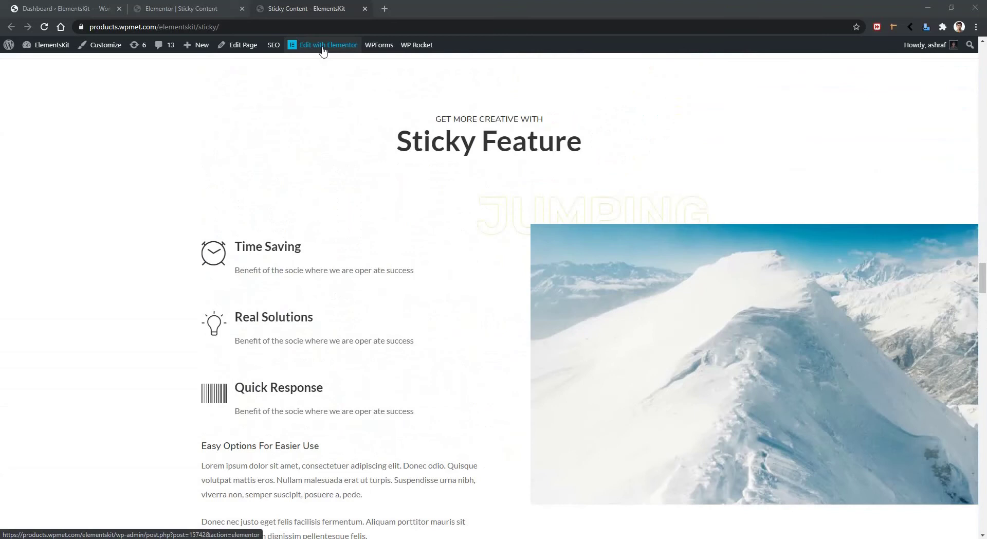
Step: Switch to the Sticky Content page in the Elementor editor, open the Navigator and move it farther aside
click(323, 47)
right_click(210, 405)
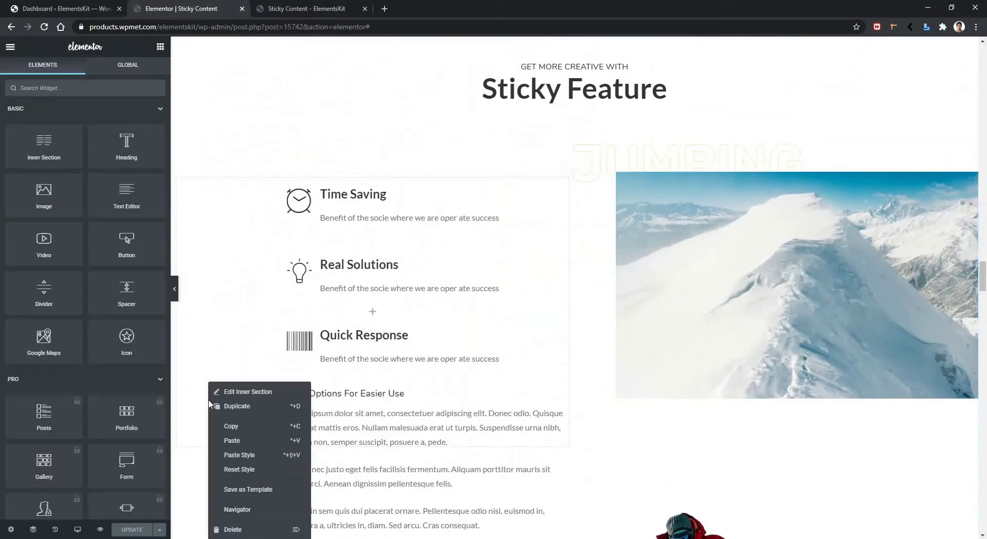
right_click(226, 468)
click(241, 510)
click(242, 510)
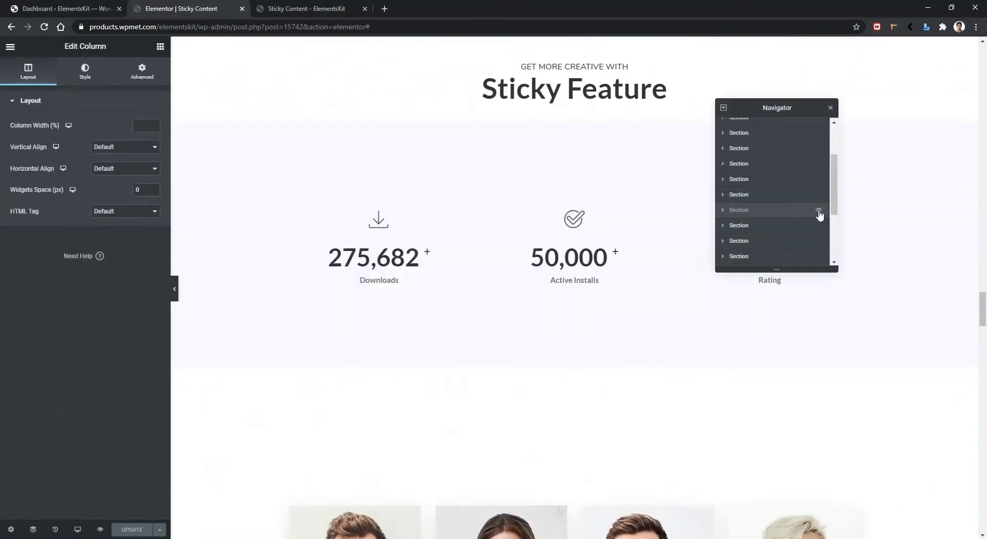
drag(772, 109, 842, 110)
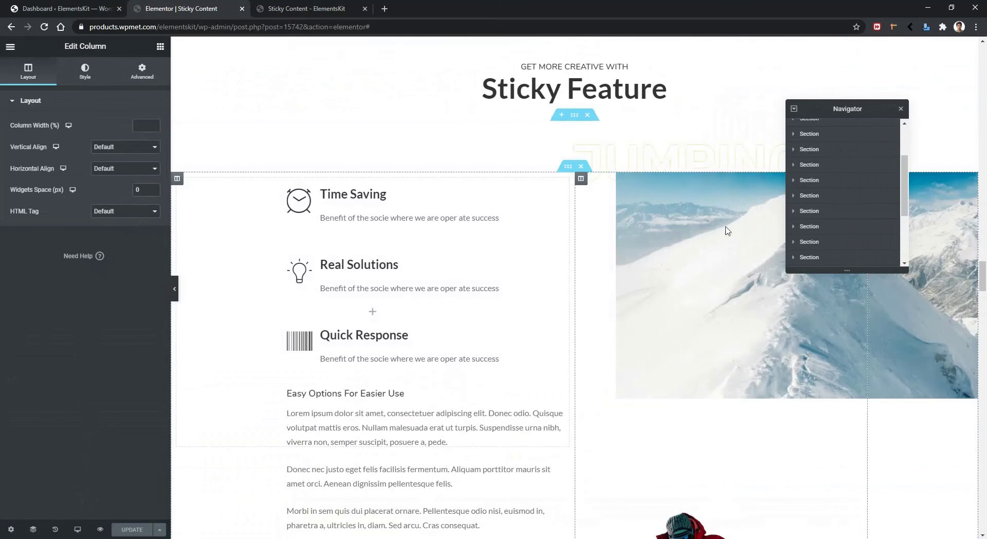
Step: Select the section below the Sticky Feature title, expand it in the Navigator and select its jumping heading
scroll(682, 277, down, 5)
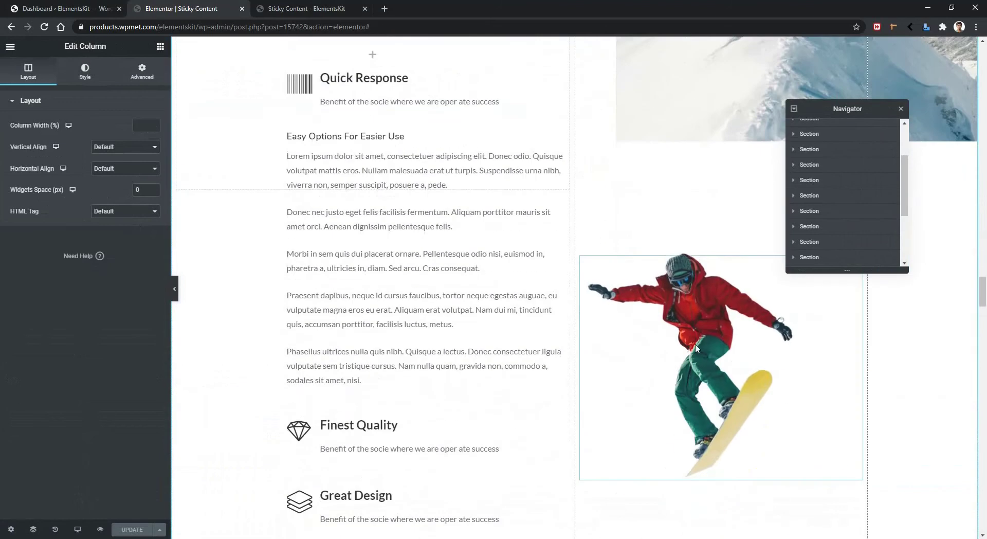
scroll(693, 315, down, 8)
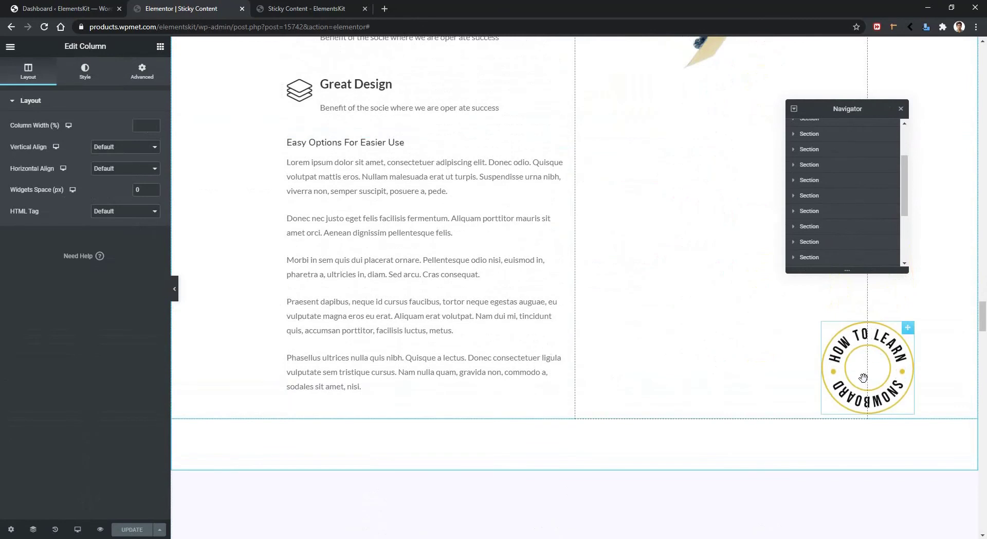
scroll(869, 365, up, 9)
scroll(767, 357, up, 5)
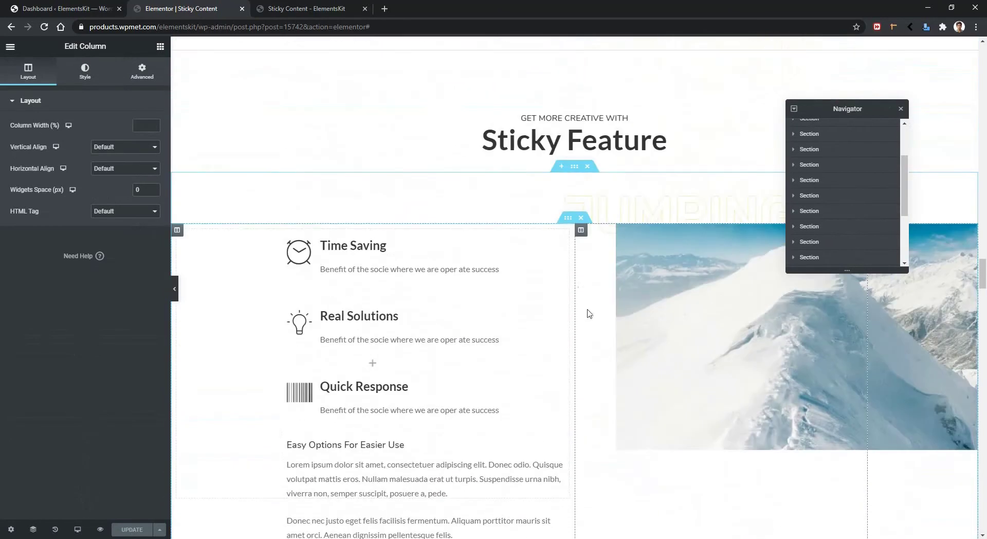
click(575, 170)
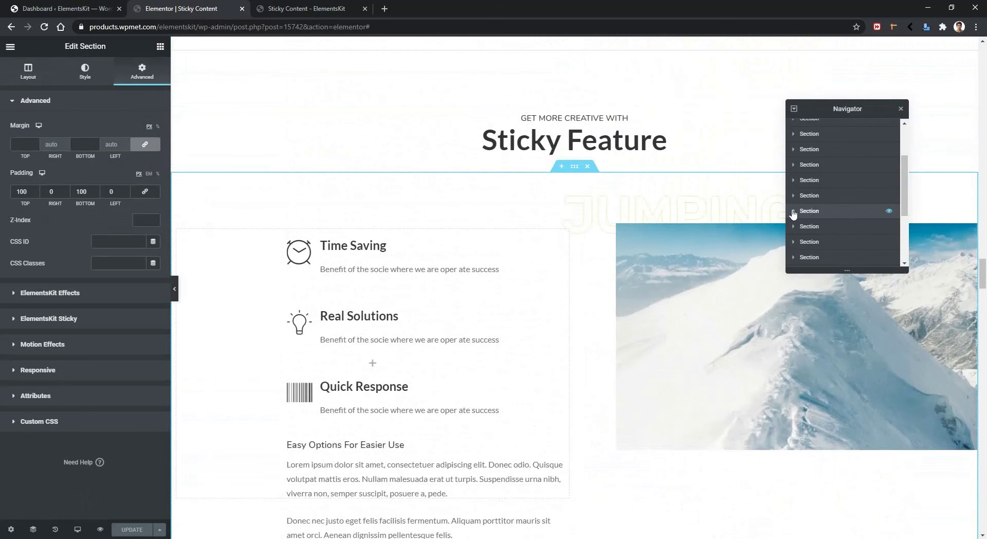
click(793, 211)
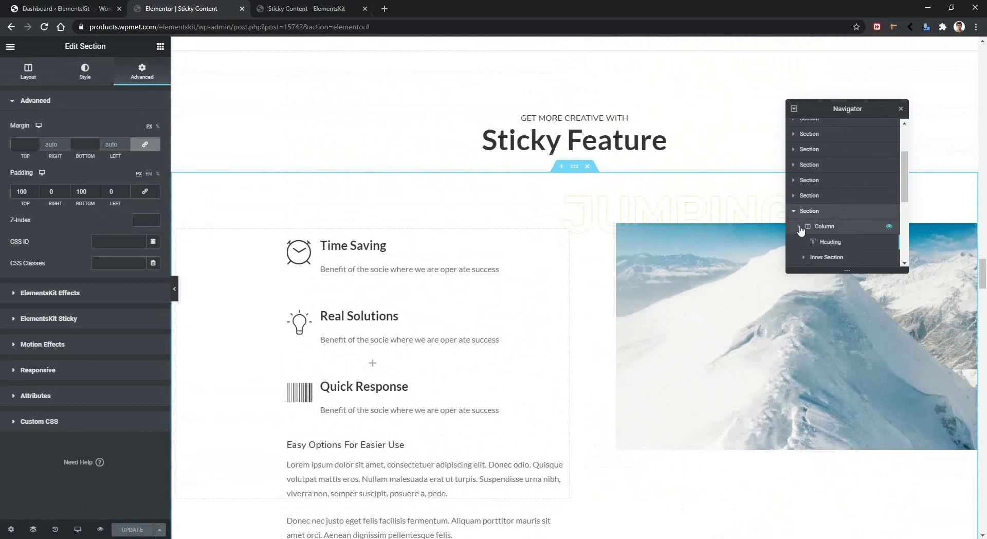
click(800, 226)
click(799, 226)
click(828, 242)
Step: Move the Navigator away from the jumping heading and review the section's mountain and snowboarder images
scroll(846, 213, down, 2)
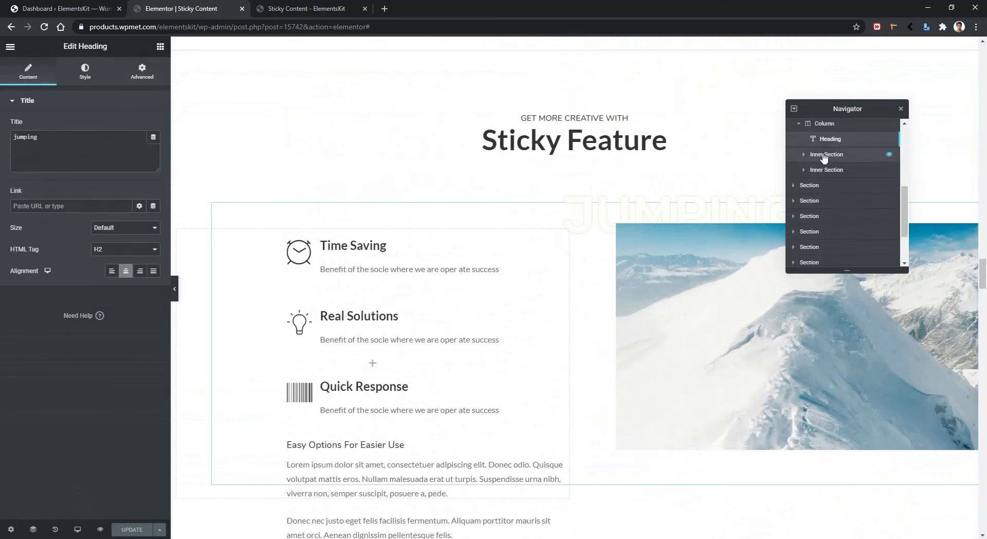
scroll(653, 317, down, 5)
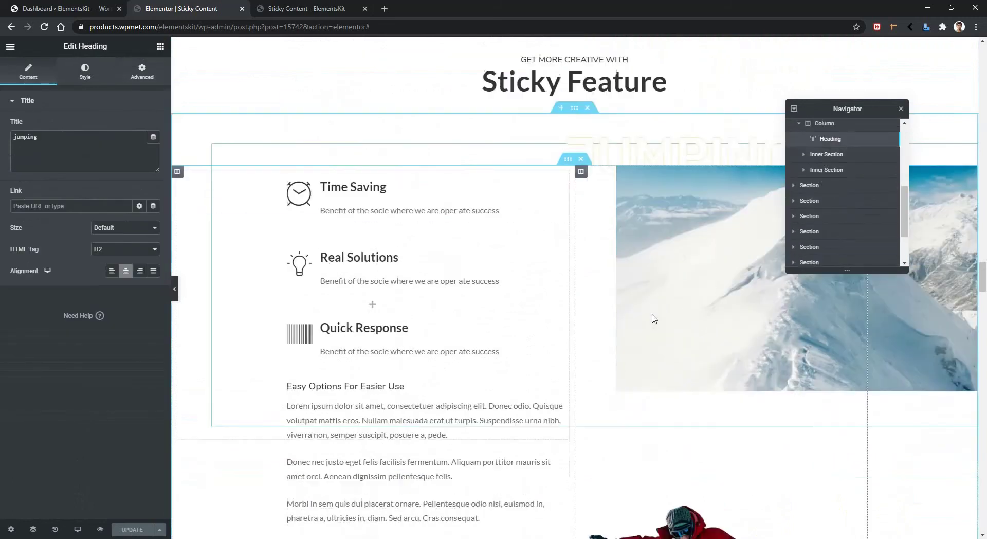
scroll(652, 317, up, 5)
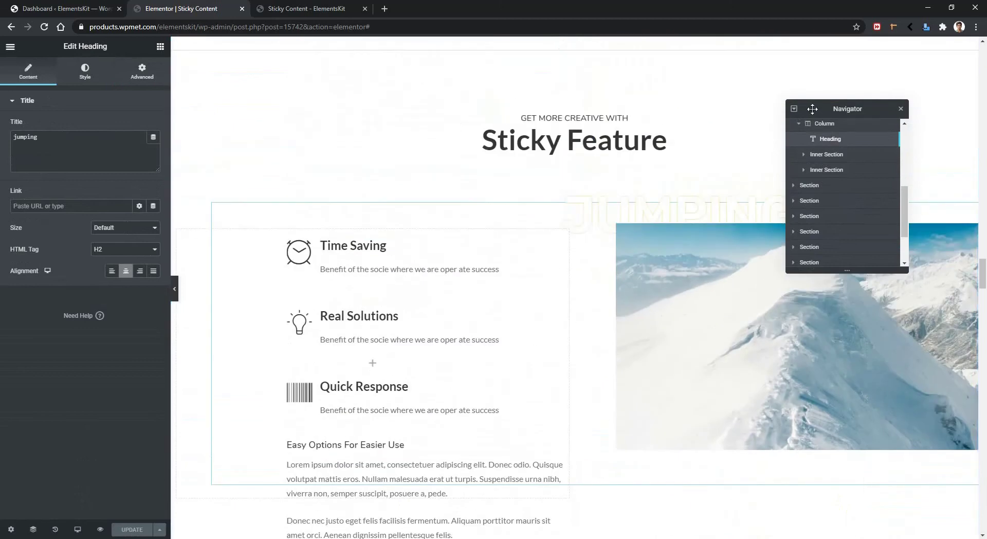
drag(813, 109, 826, 306)
scroll(577, 231, down, 5)
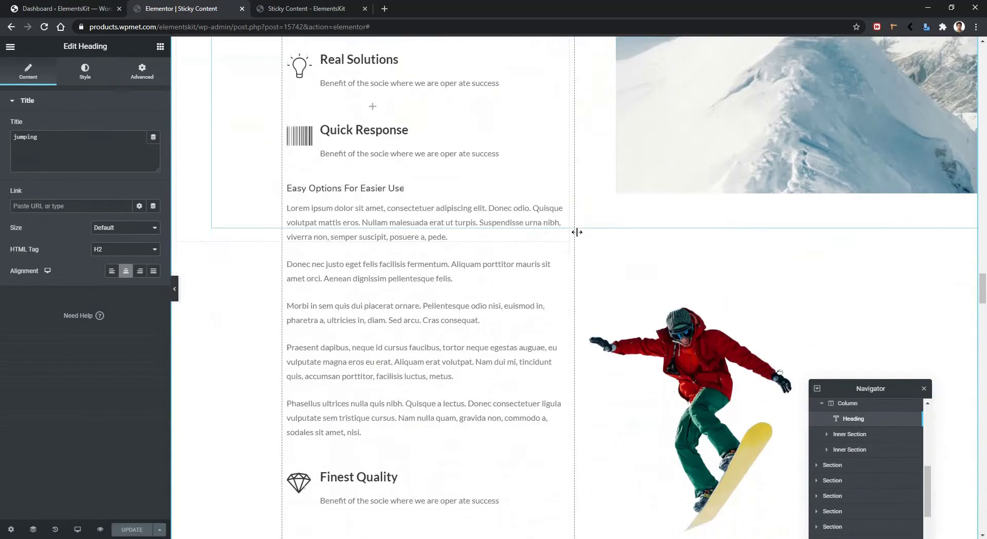
scroll(583, 230, up, 3)
scroll(584, 230, up, 1)
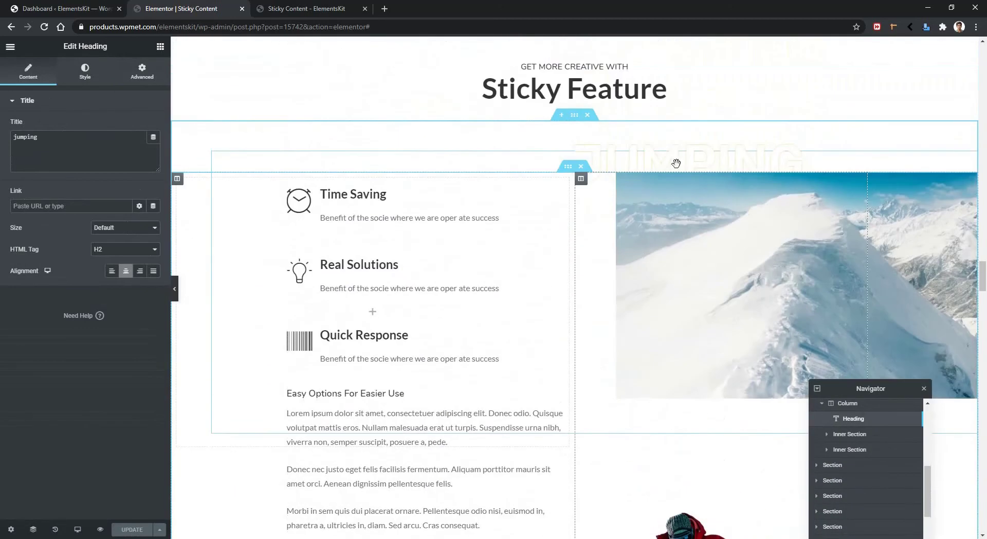
scroll(699, 135, down, 3)
scroll(763, 239, up, 3)
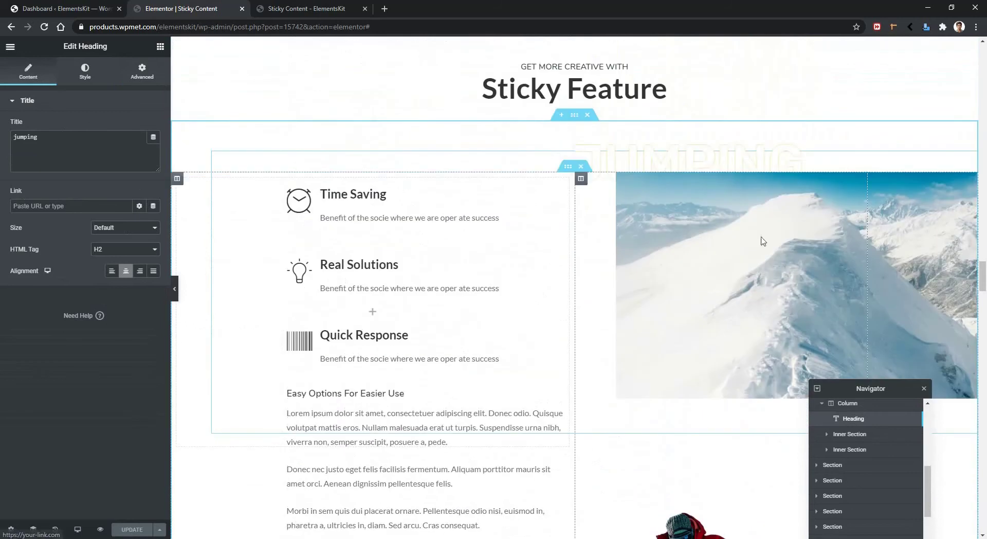
Step: Set the ElementsKit Sticky option of the section's first inner section to Top and preview its scrolling behaviour
click(829, 436)
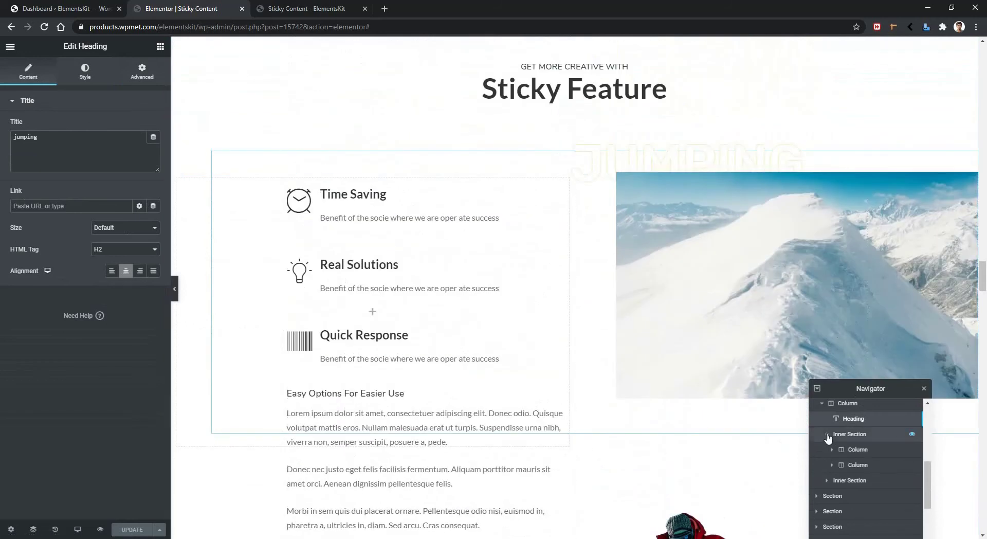
click(140, 74)
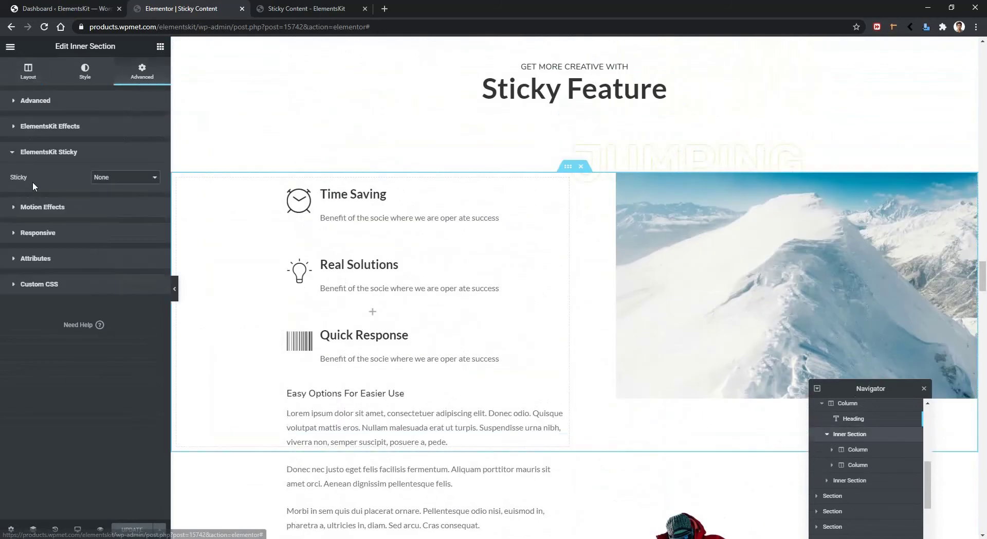
click(131, 179)
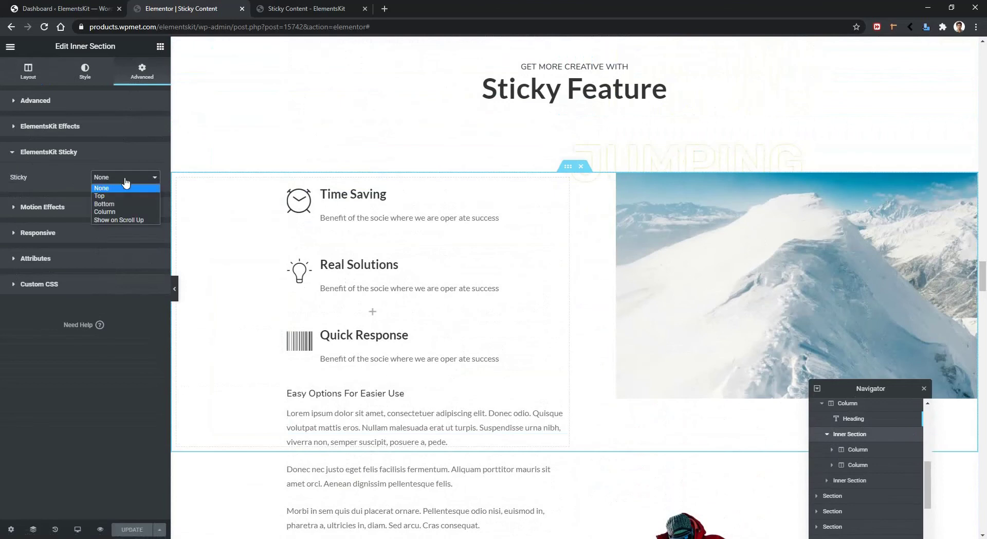
click(123, 188)
click(109, 179)
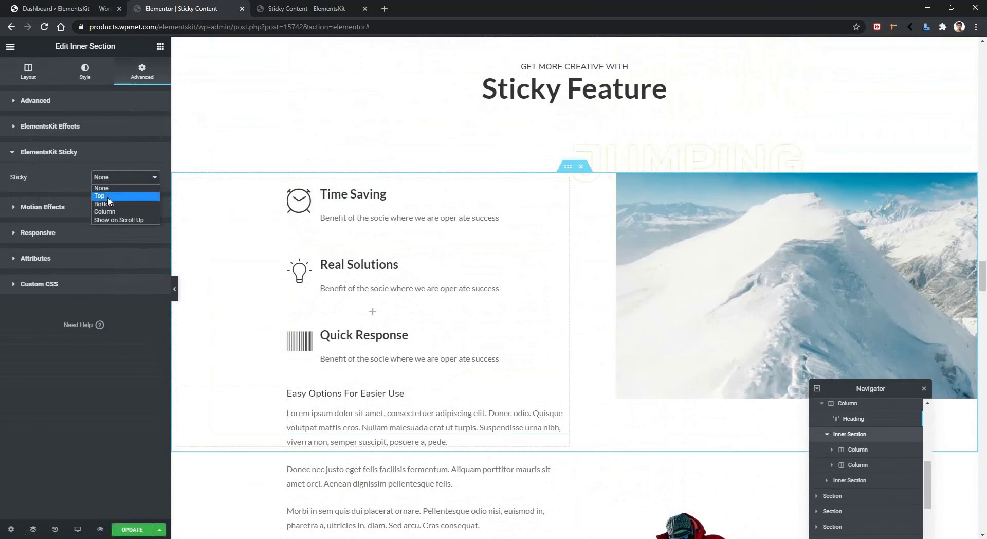
click(109, 196)
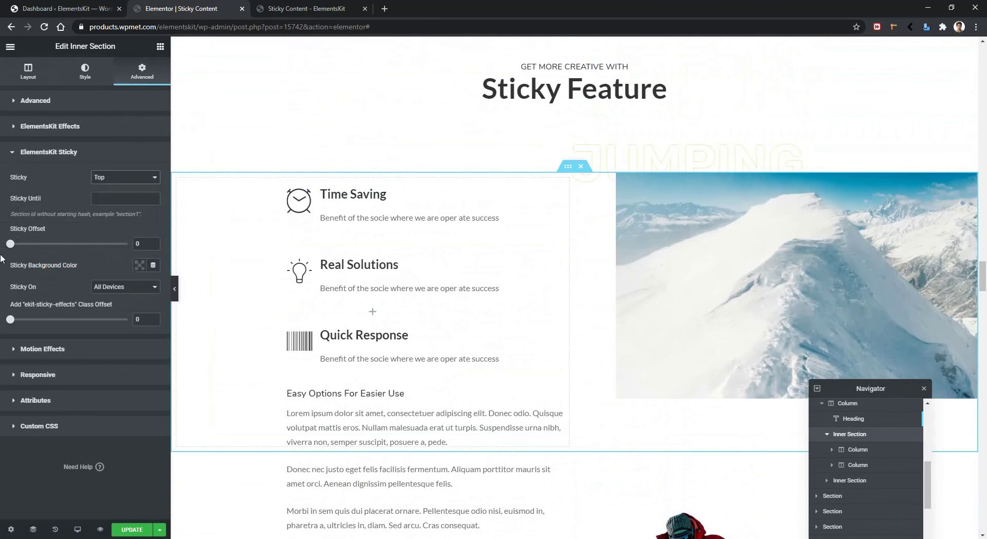
scroll(411, 236, down, 4)
scroll(412, 236, down, 2)
scroll(411, 237, up, 5)
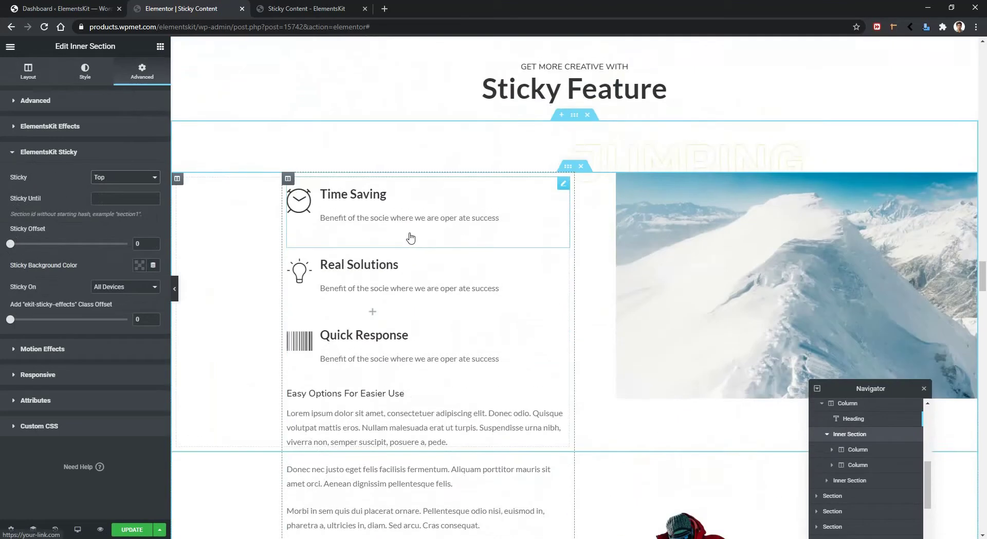
scroll(411, 237, down, 4)
scroll(411, 237, up, 3)
scroll(411, 237, up, 2)
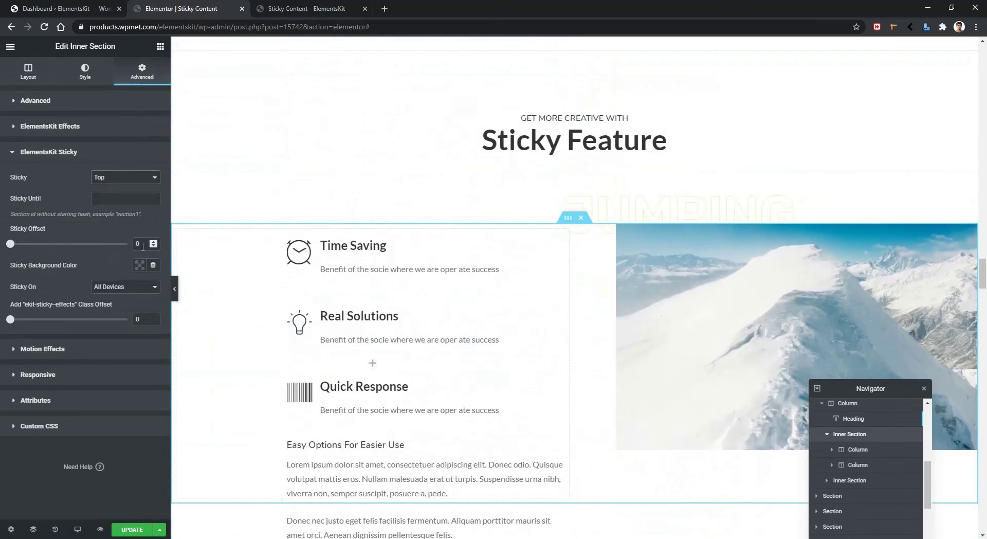
Step: Set the inner section's Sticky Offset to 140 and preview how the mountain image holds while scrolling
text(140)
scroll(440, 242, down, 7)
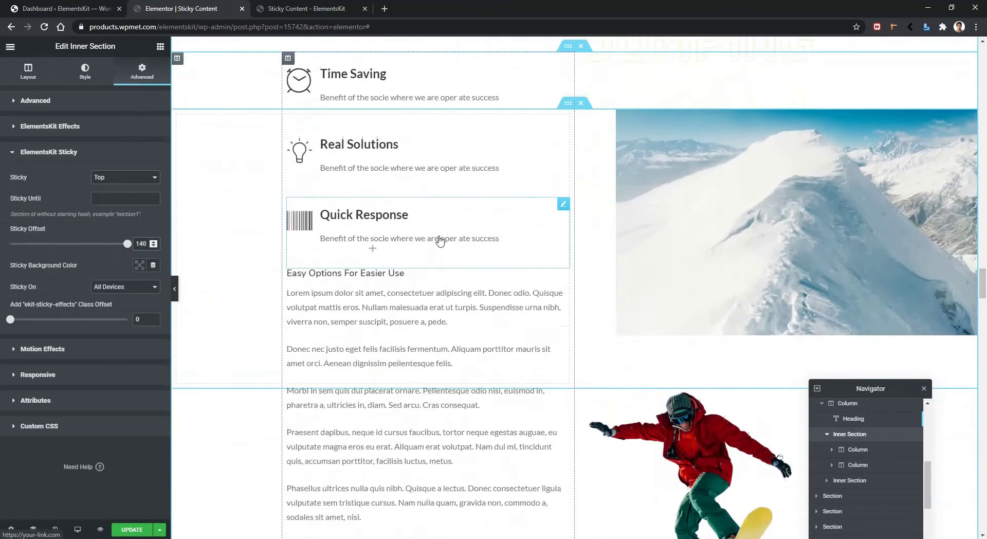
scroll(440, 239, up, 7)
scroll(440, 239, down, 6)
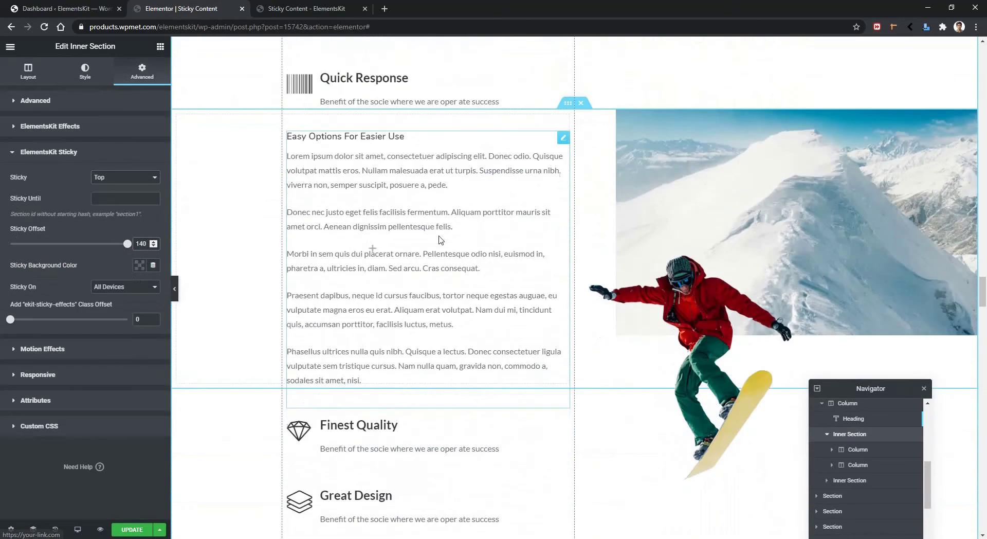
scroll(428, 295, down, 3)
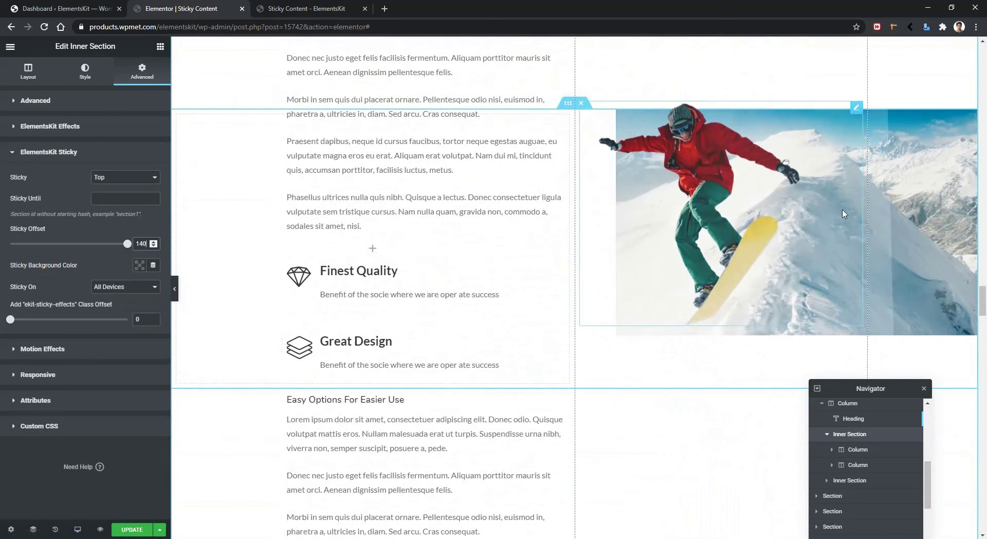
Step: Select the second inner section in the Navigator and copy its CSS ID, section_1
scroll(843, 335, up, 3)
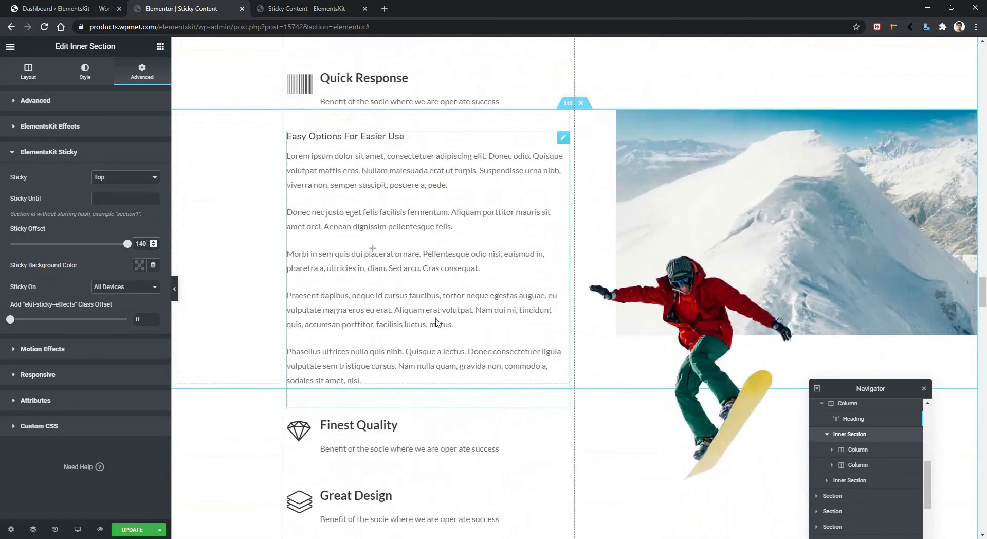
scroll(432, 341, down, 10)
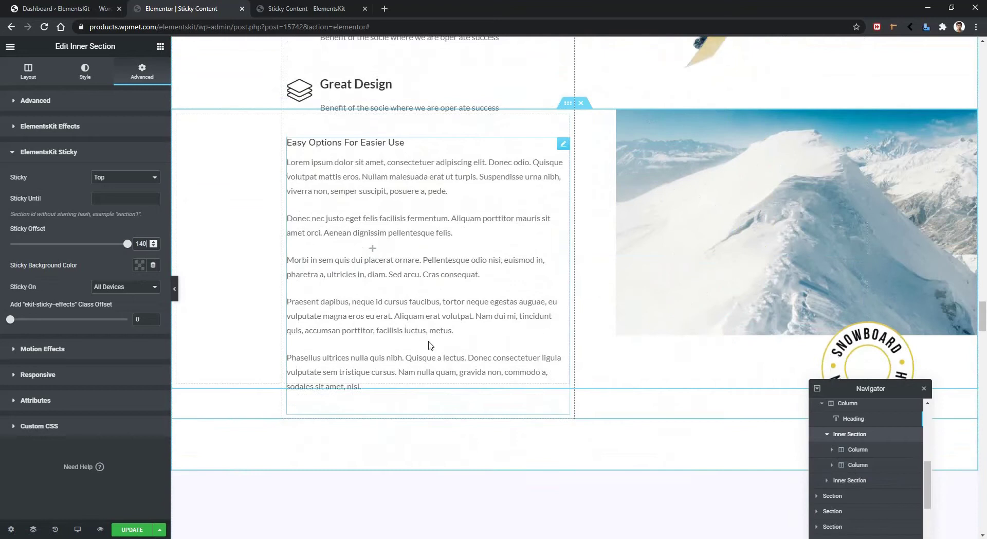
scroll(430, 345, up, 2)
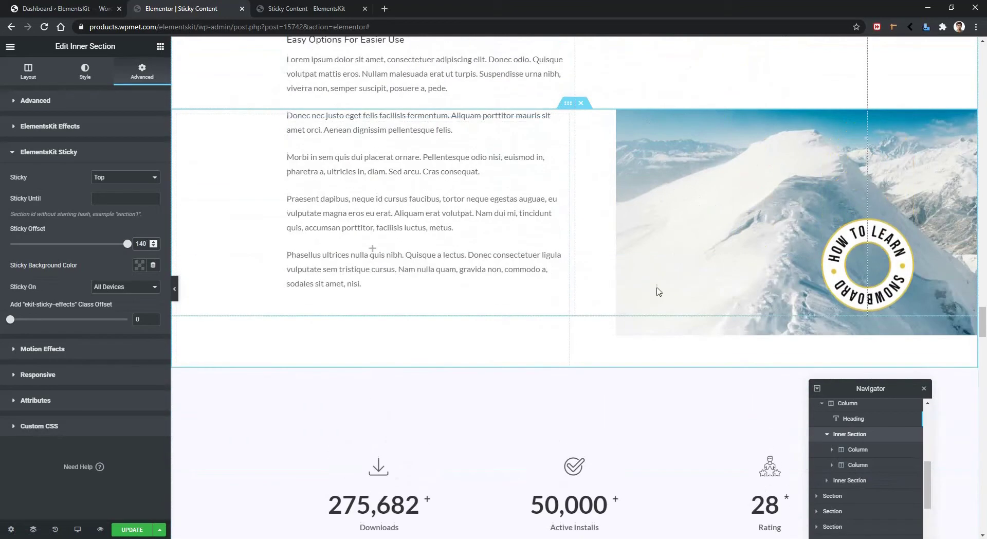
scroll(655, 217, up, 7)
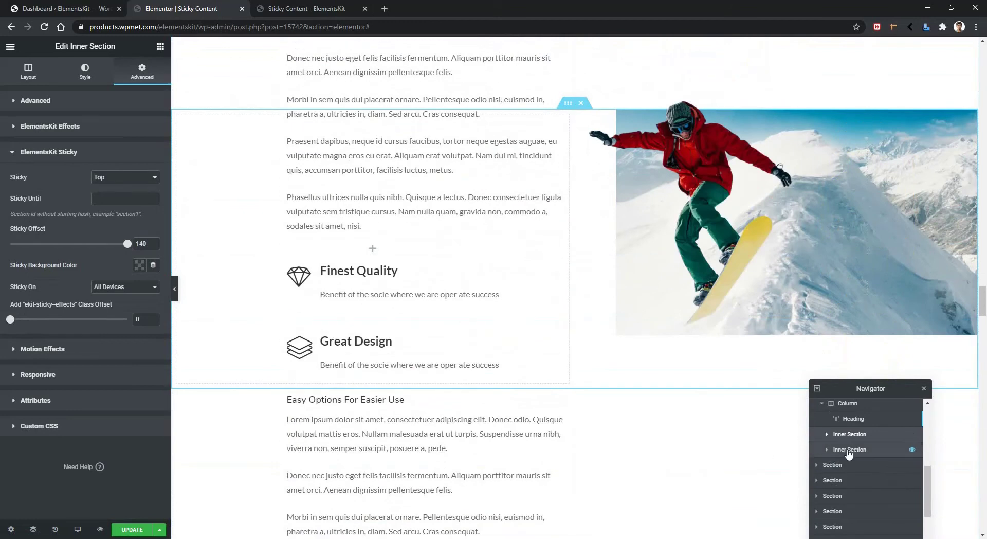
click(849, 450)
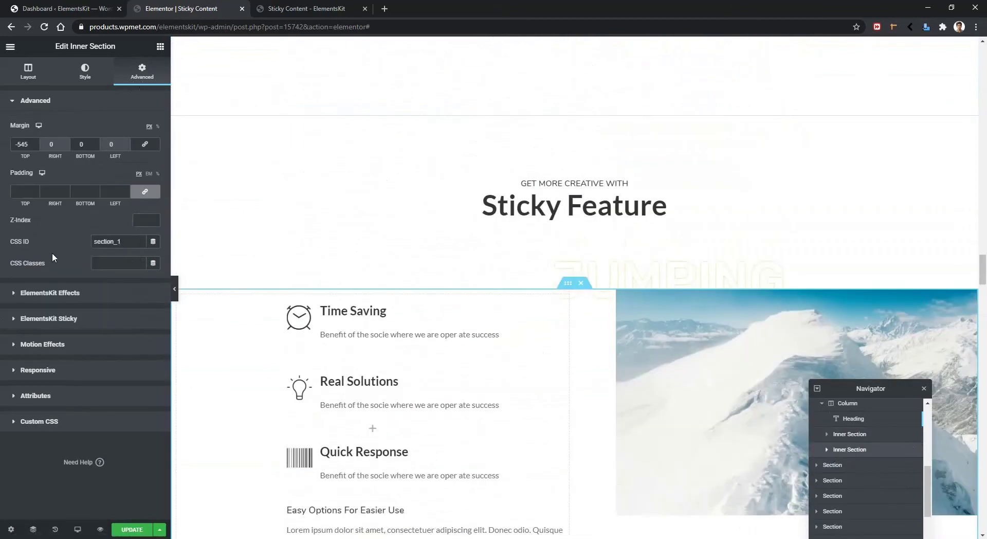
click(23, 242)
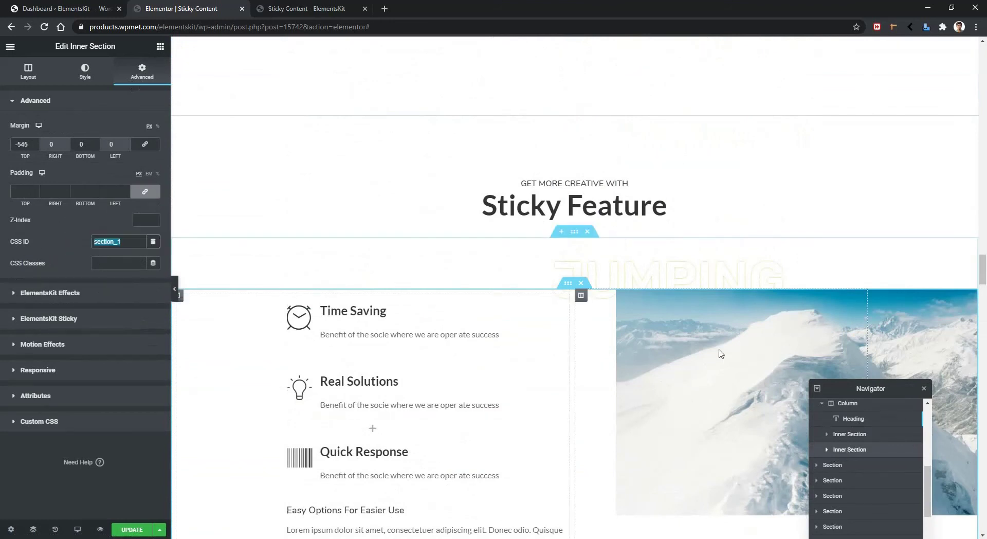
Step: Set the first inner section's Sticky Until to section_1 and preview where the mountain image stops sticking
click(860, 435)
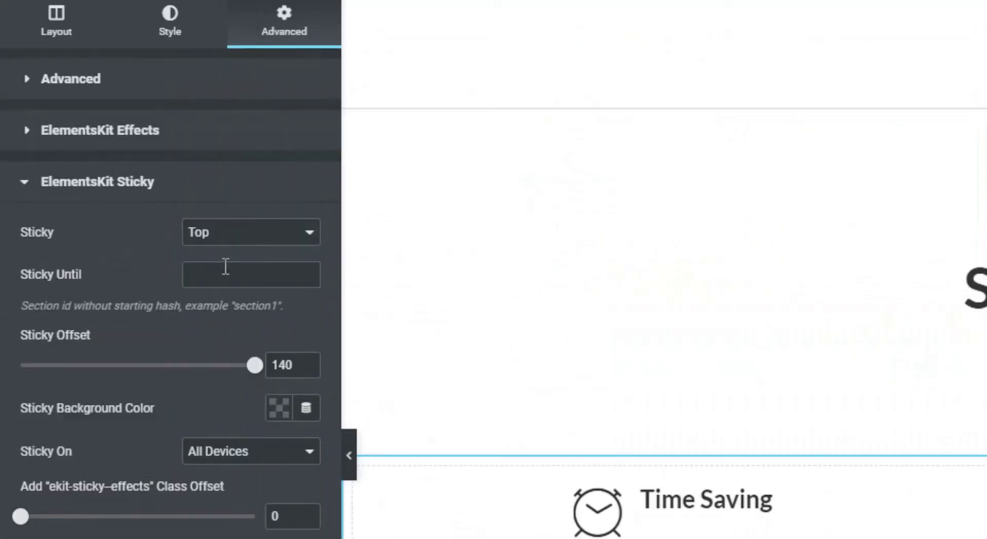
click(225, 266)
text(section_1)
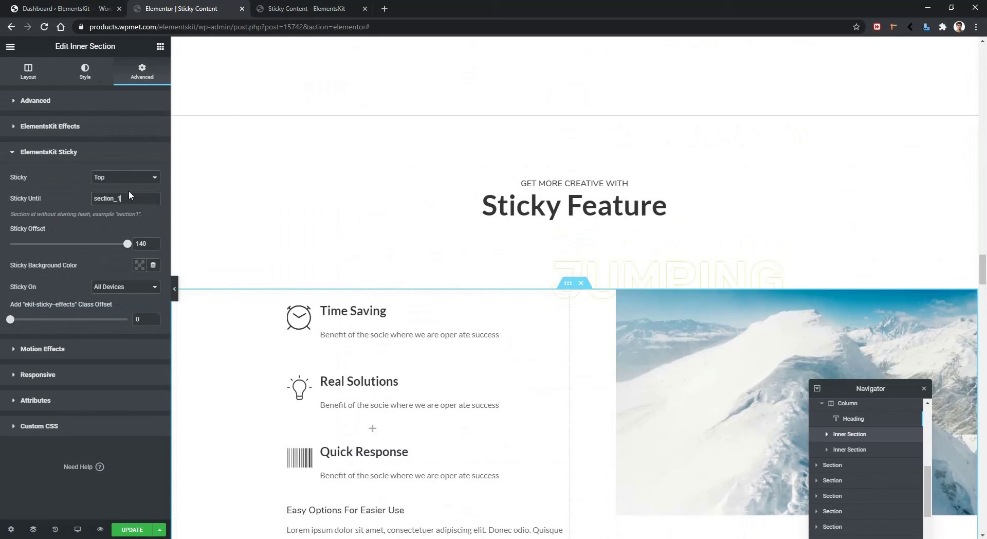
scroll(381, 226, down, 4)
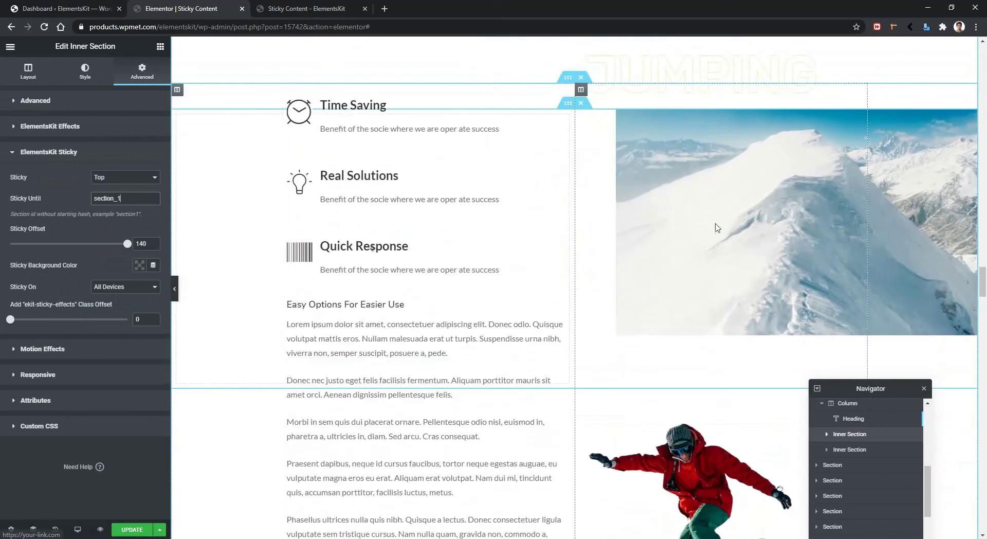
scroll(573, 235, down, 10)
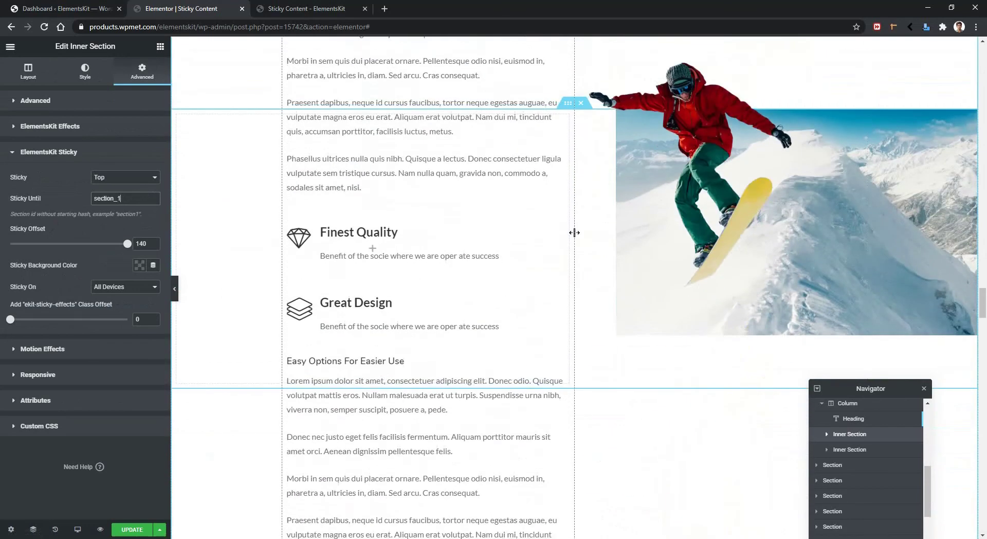
scroll(573, 234, down, 3)
scroll(573, 235, up, 8)
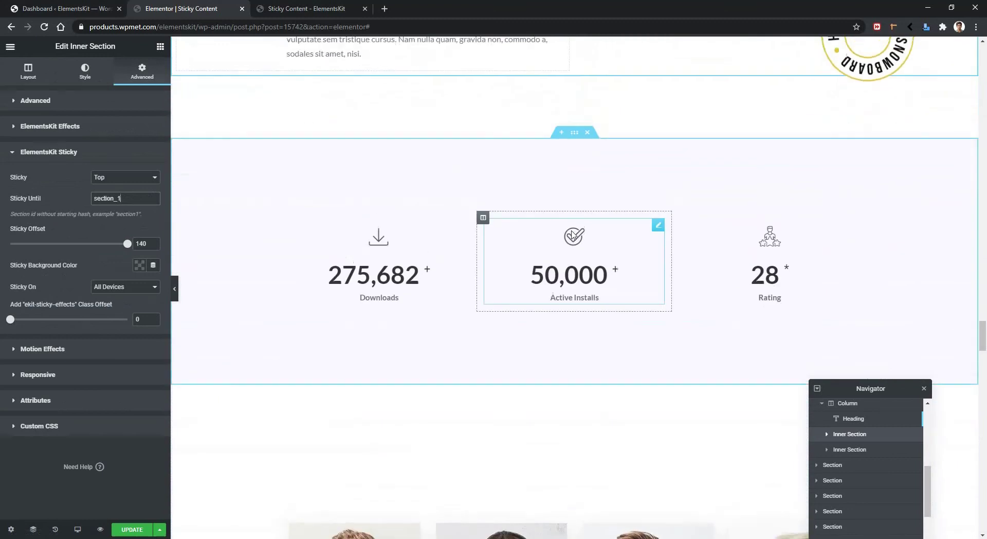
scroll(573, 235, up, 8)
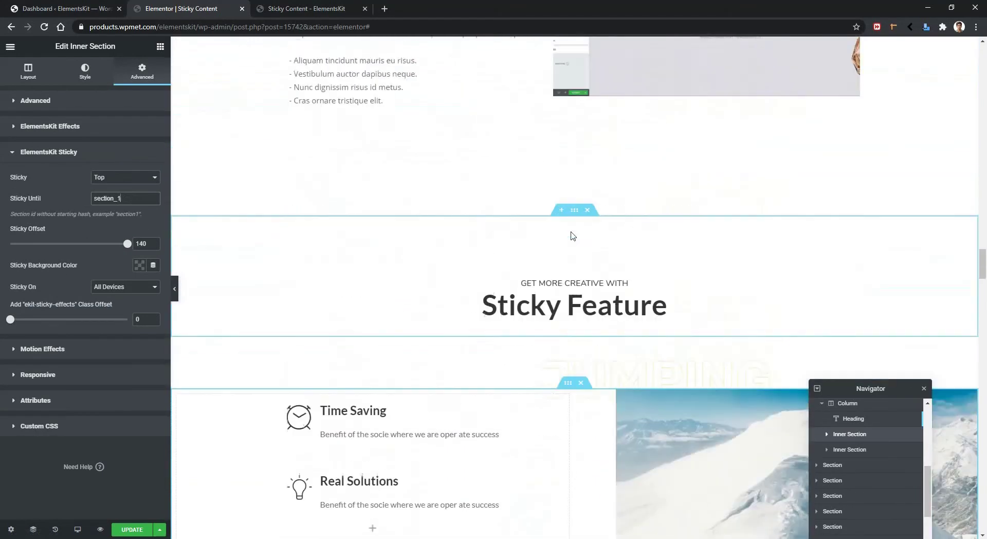
Step: Select the jumping heading and set its ElementsKit Sticky option to Top
click(573, 235)
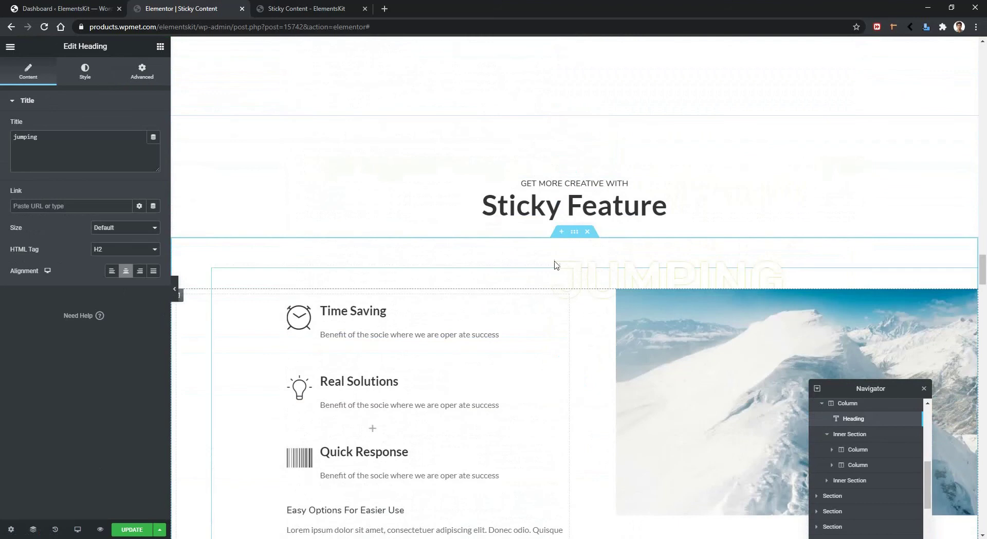
click(142, 72)
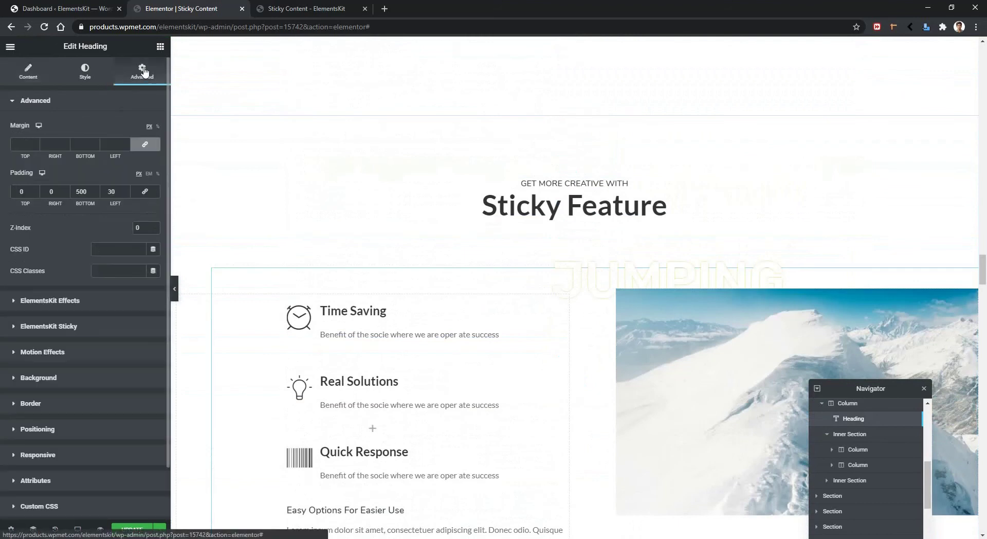
click(49, 326)
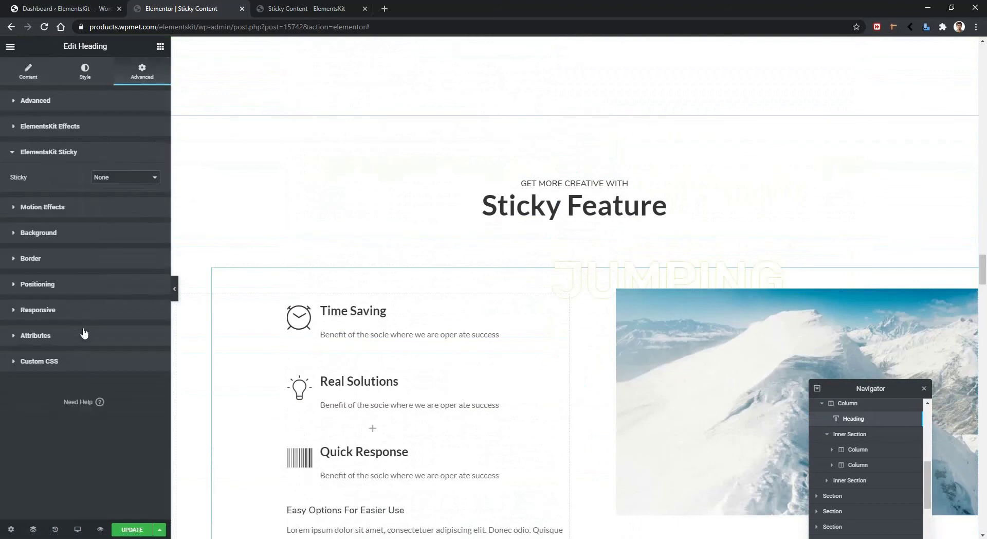
click(112, 178)
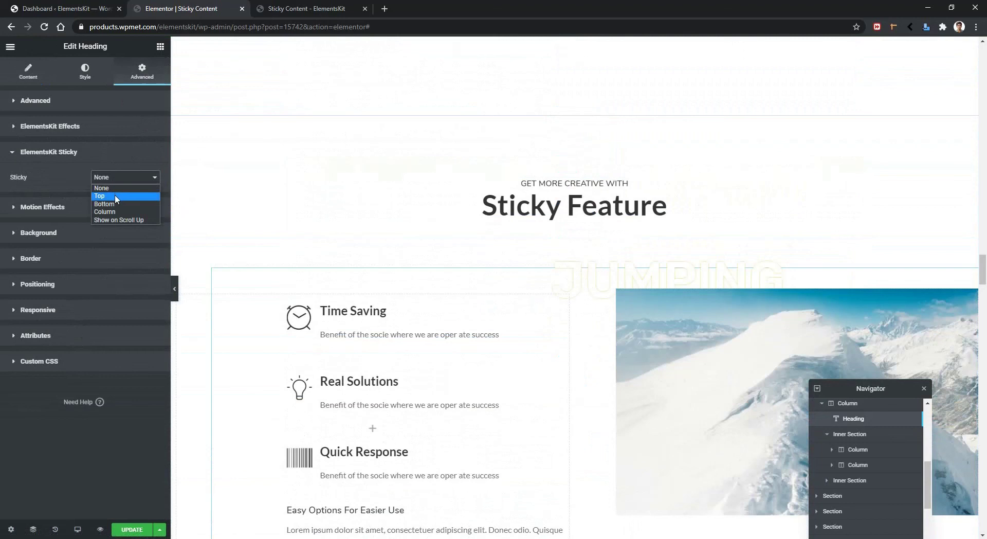
click(116, 195)
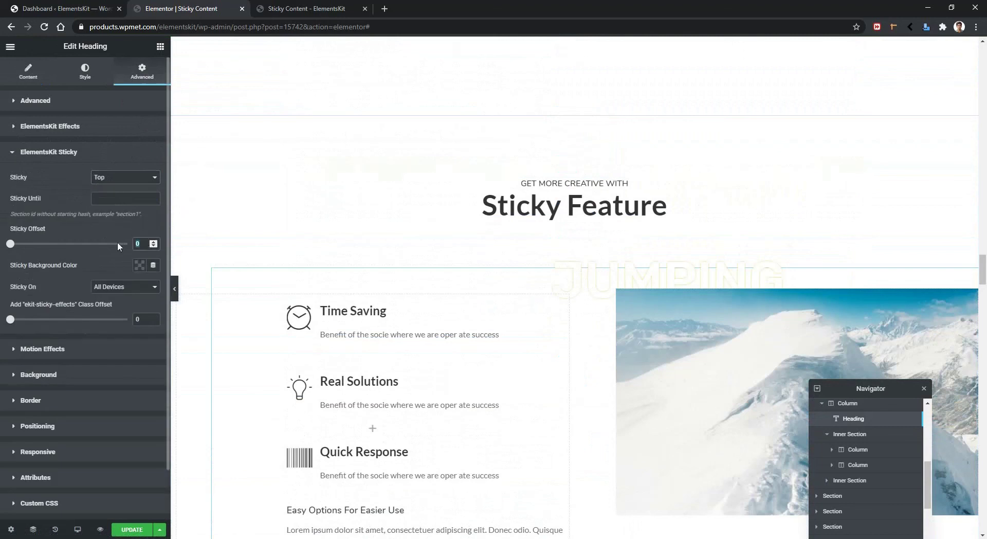
Step: Set the heading's Sticky Offset to 140 and Sticky Until to section_1, and update the page
text(140)
click(125, 200)
click(132, 529)
scroll(360, 372, down, 7)
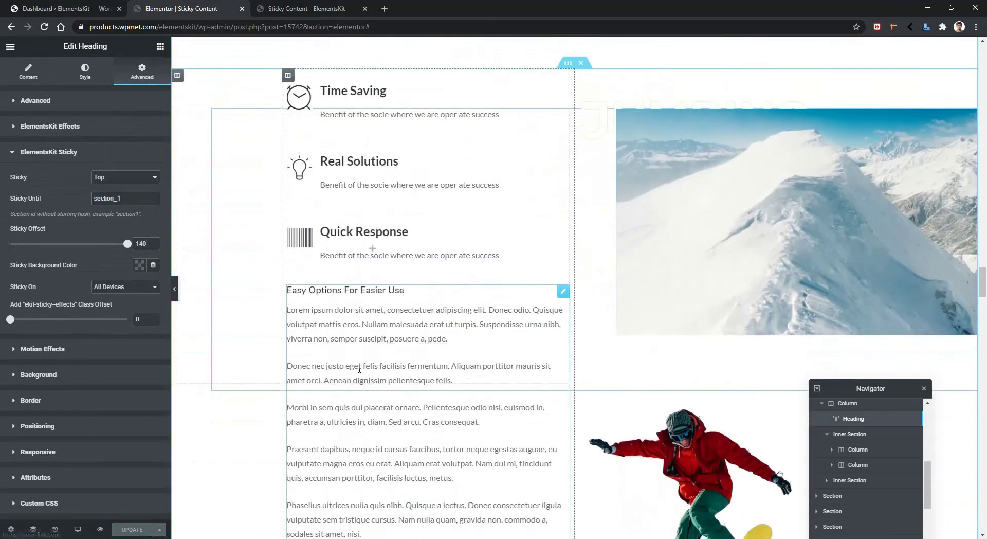
scroll(360, 372, up, 4)
scroll(360, 371, up, 2)
Step: Select the snowboarder image and set its ElementsKit Sticky option to Column
scroll(360, 334, down, 7)
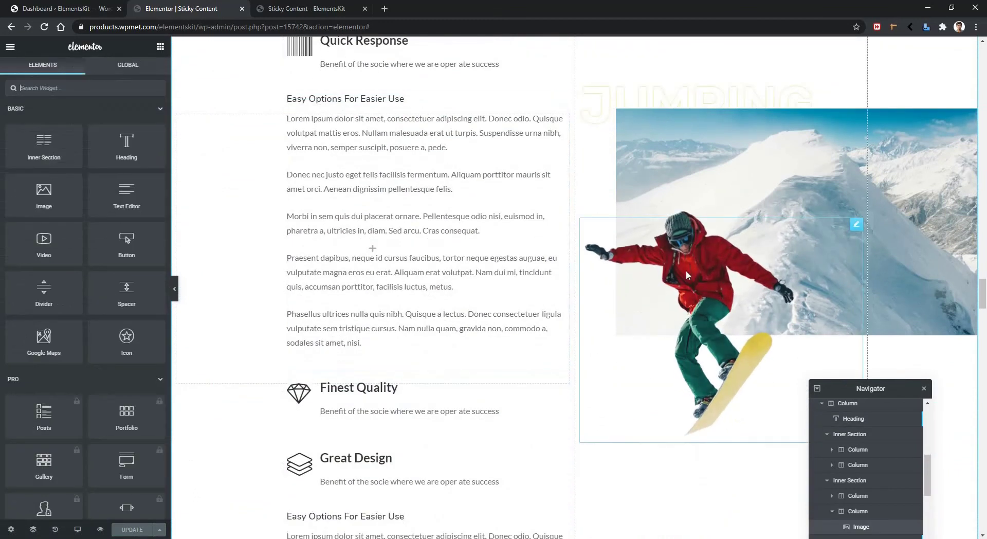
click(638, 270)
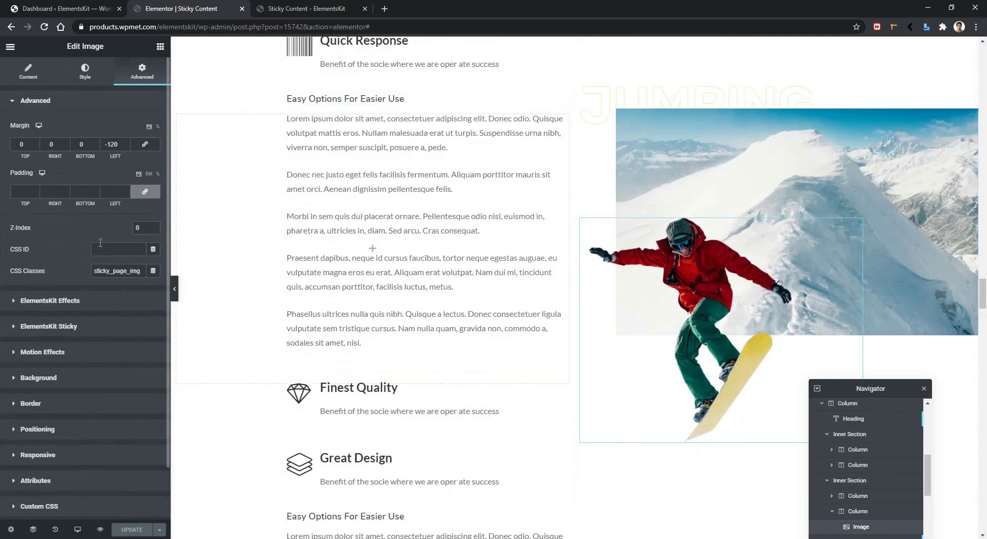
click(65, 327)
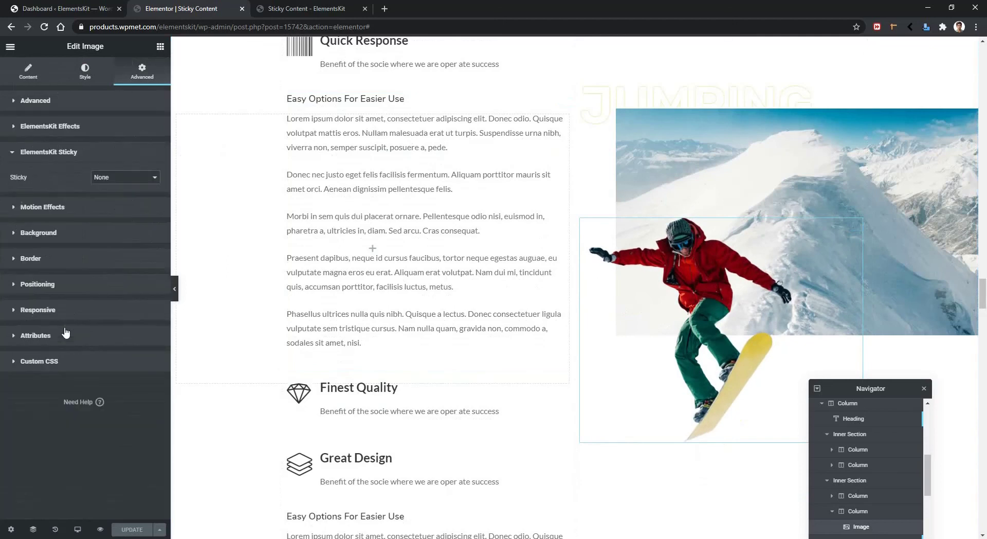
click(129, 185)
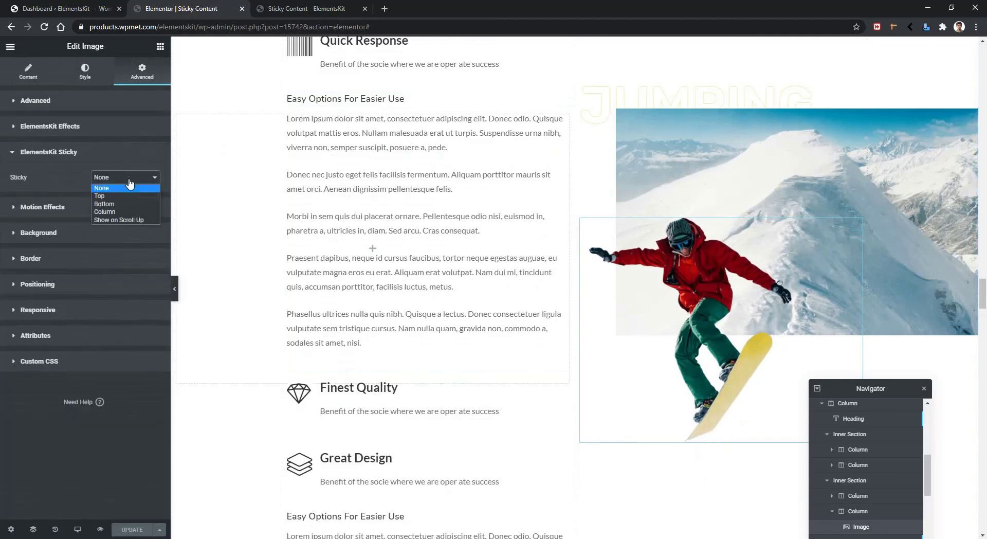
click(120, 212)
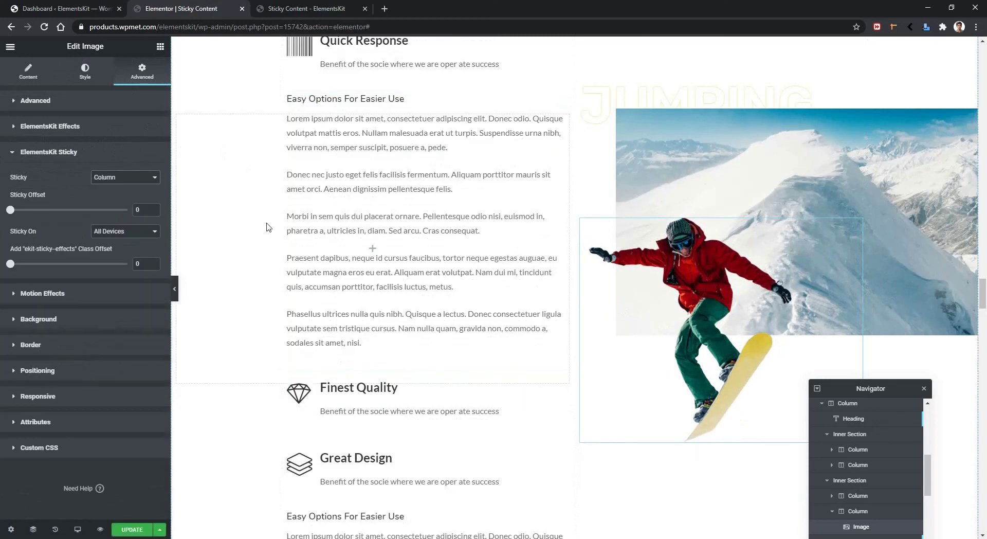
Step: Preview how the snowboarder image holds inside its column while scrolling through the section and past its end
scroll(276, 227, down, 4)
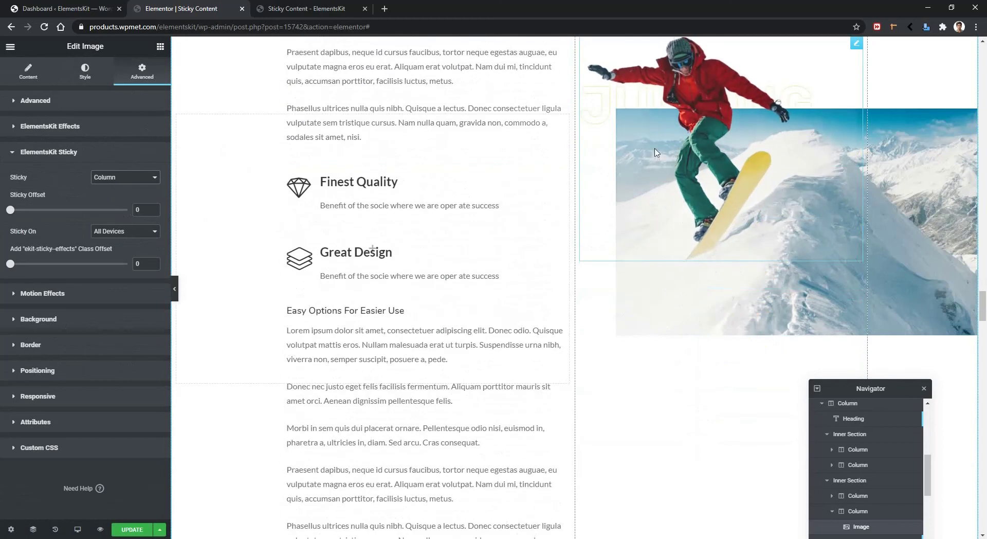
scroll(425, 185, down, 5)
scroll(425, 186, up, 6)
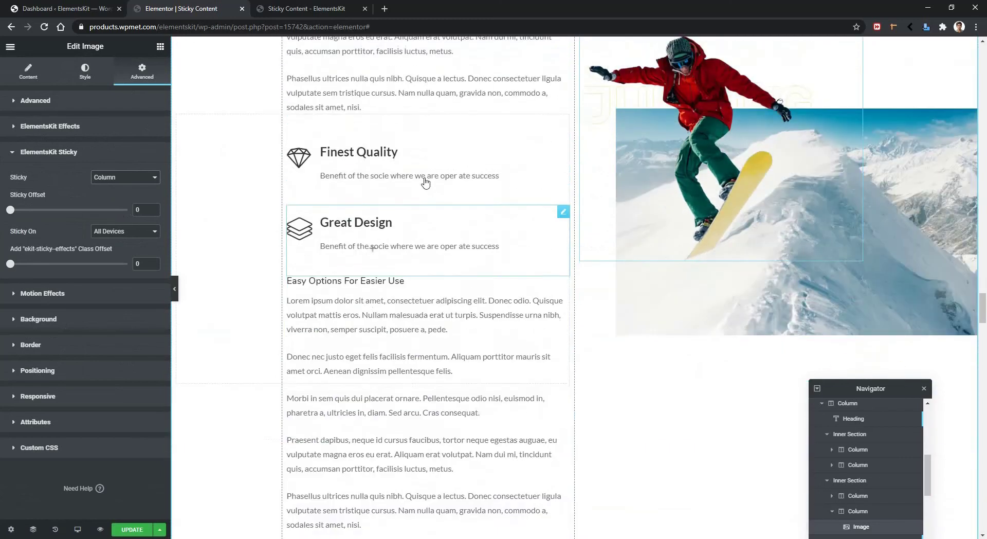
scroll(424, 185, down, 5)
scroll(432, 205, up, 1)
scroll(440, 232, down, 1)
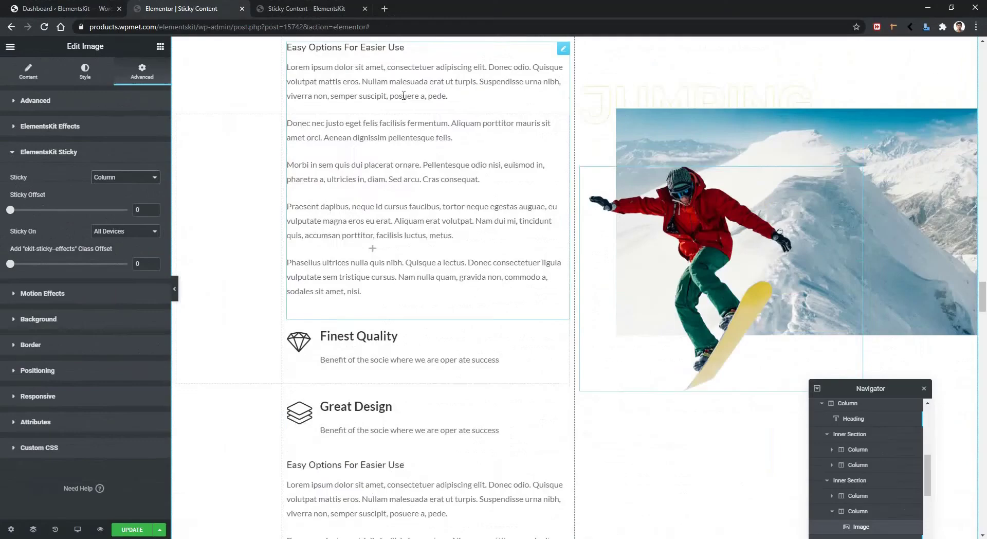
scroll(808, 59, down, 7)
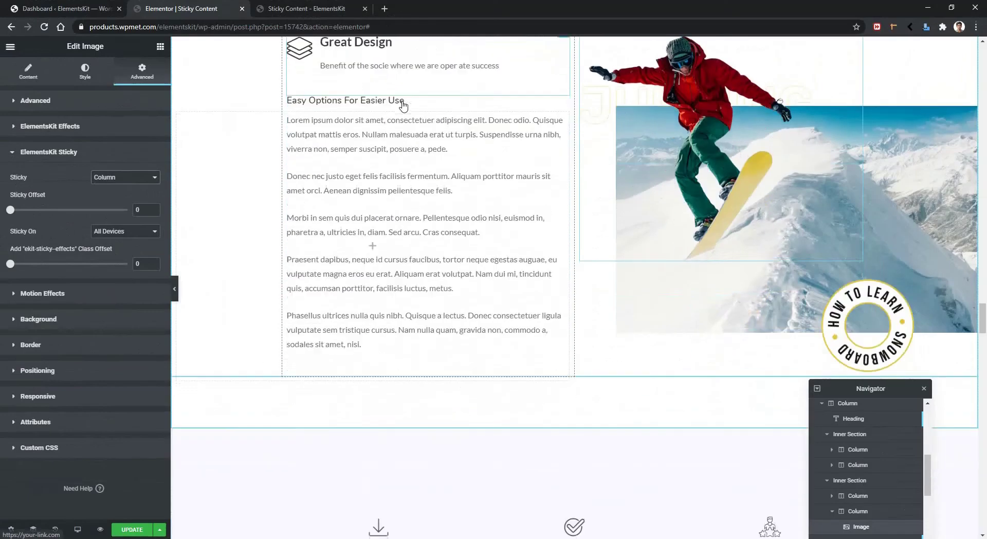
scroll(403, 105, down, 5)
scroll(612, 242, up, 5)
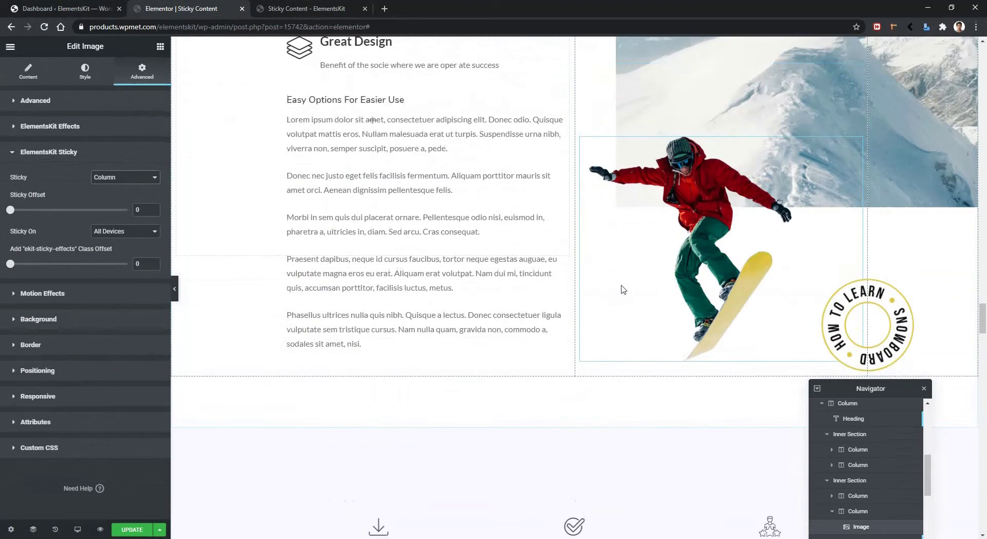
scroll(408, 252, down, 8)
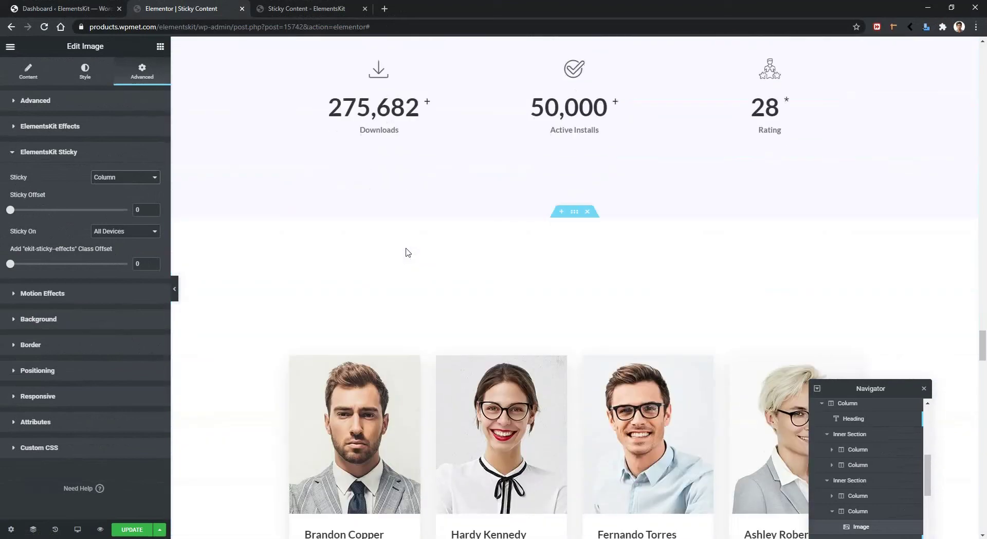
Step: Set the snowboarder image's Sticky Offset to 280 and update the page
scroll(408, 252, up, 10)
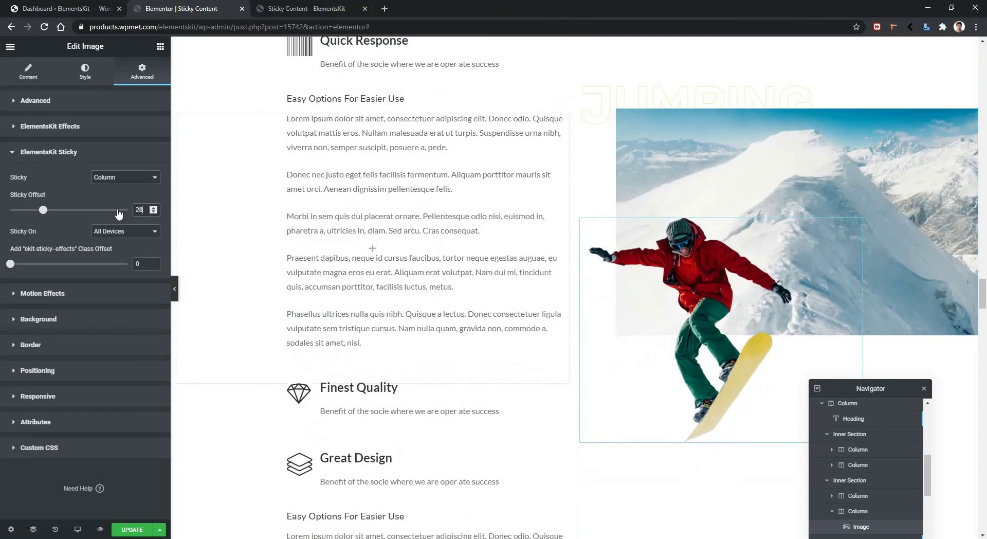
text(0)
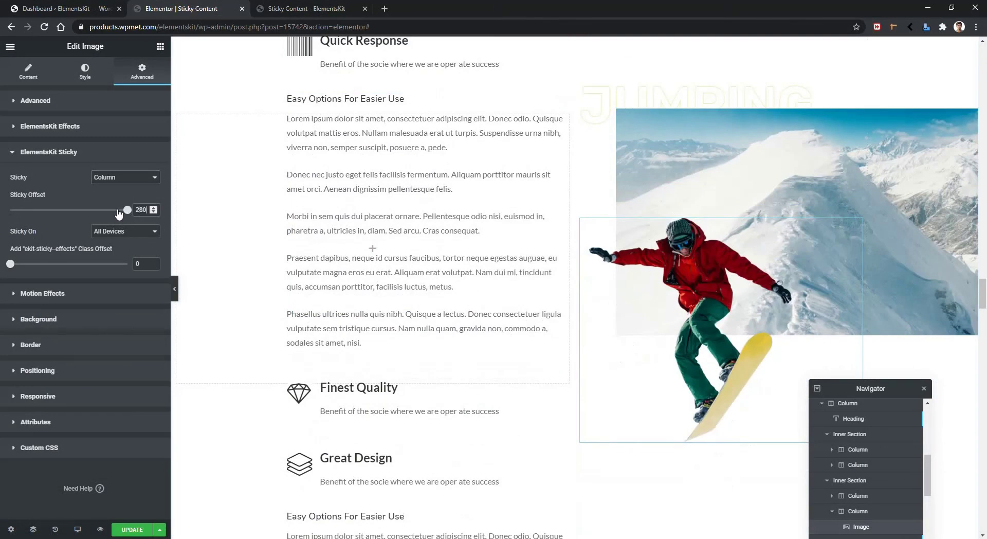
click(124, 532)
Step: Switch to the published Sticky Content page, reload it and examine the layered sticky effect while scrolling
click(285, 9)
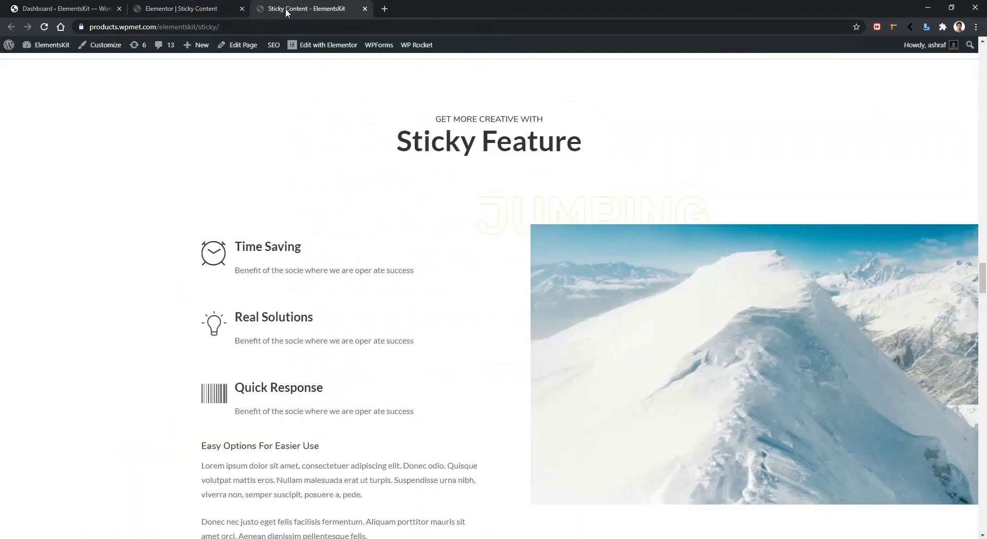
click(47, 26)
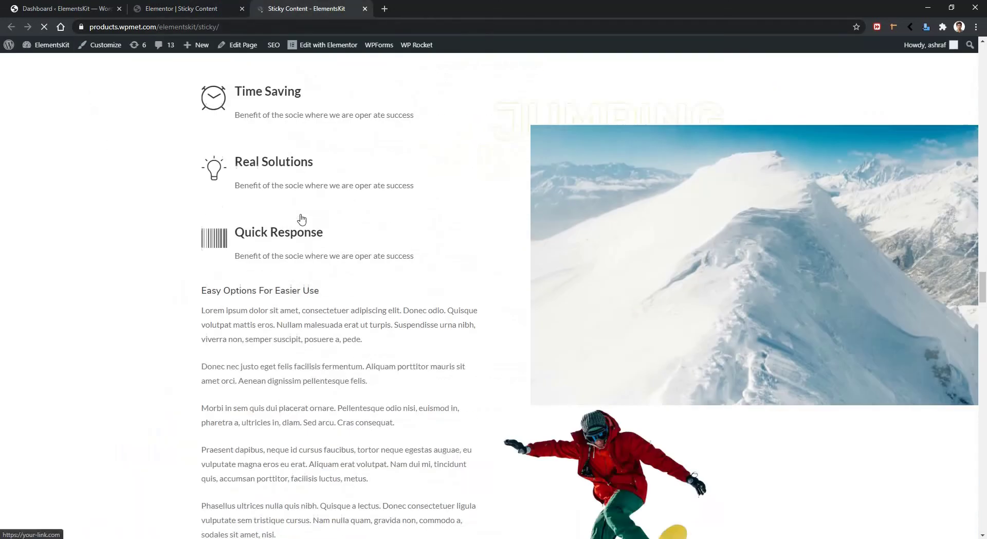
scroll(302, 214, down, 5)
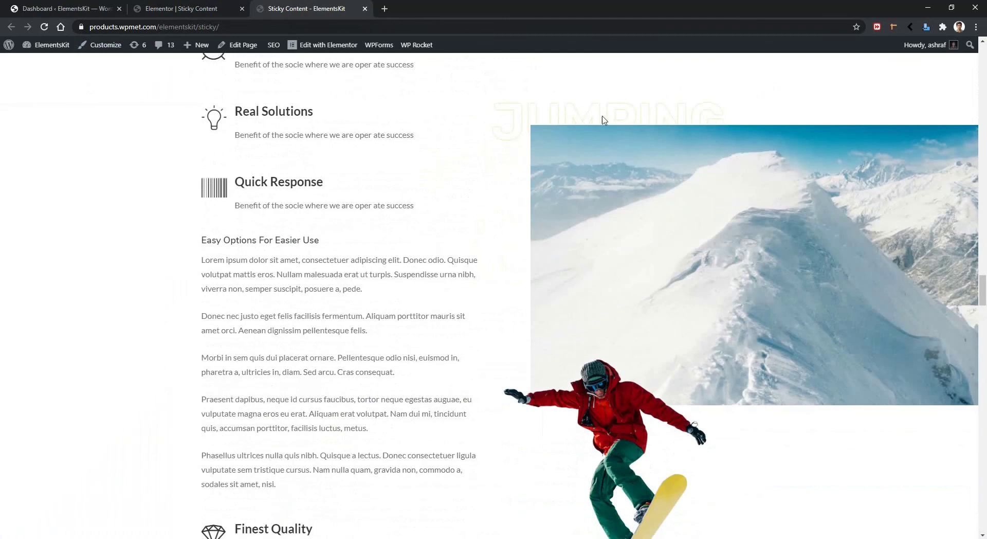
scroll(393, 221, down, 5)
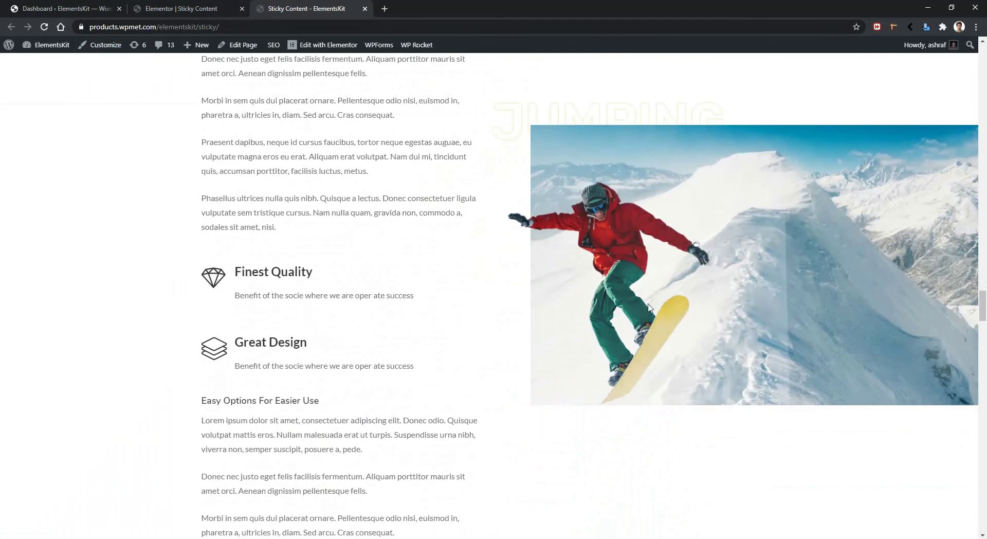
scroll(366, 327, down, 4)
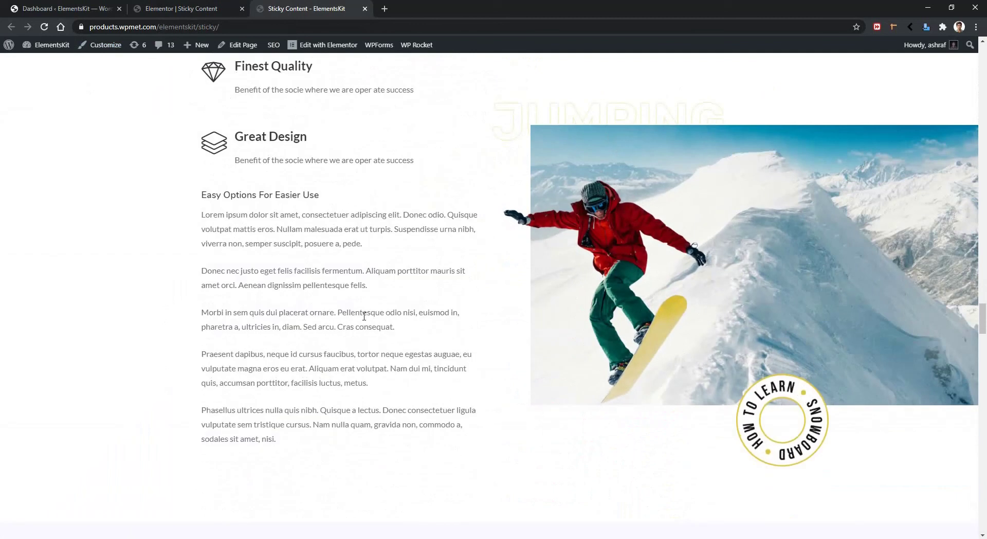
scroll(363, 315, down, 4)
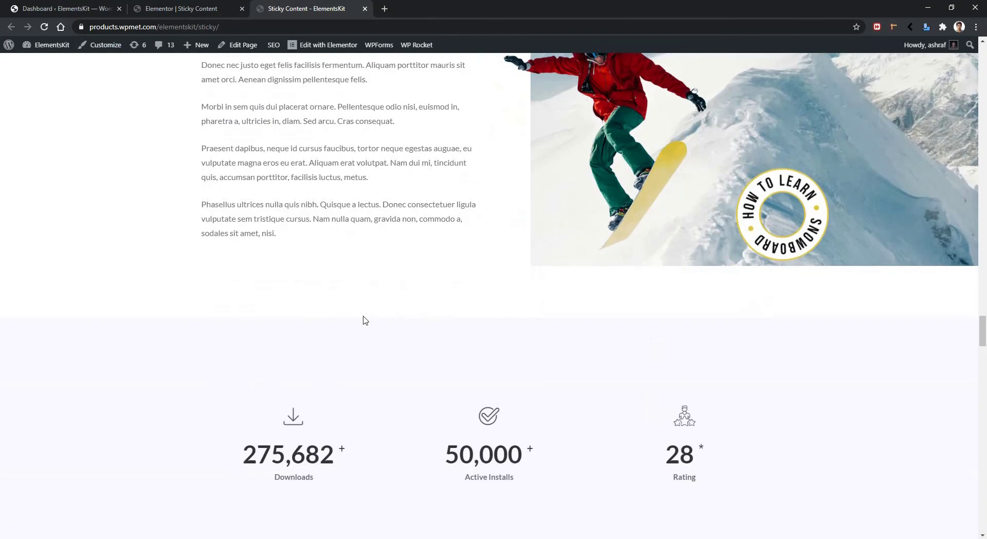